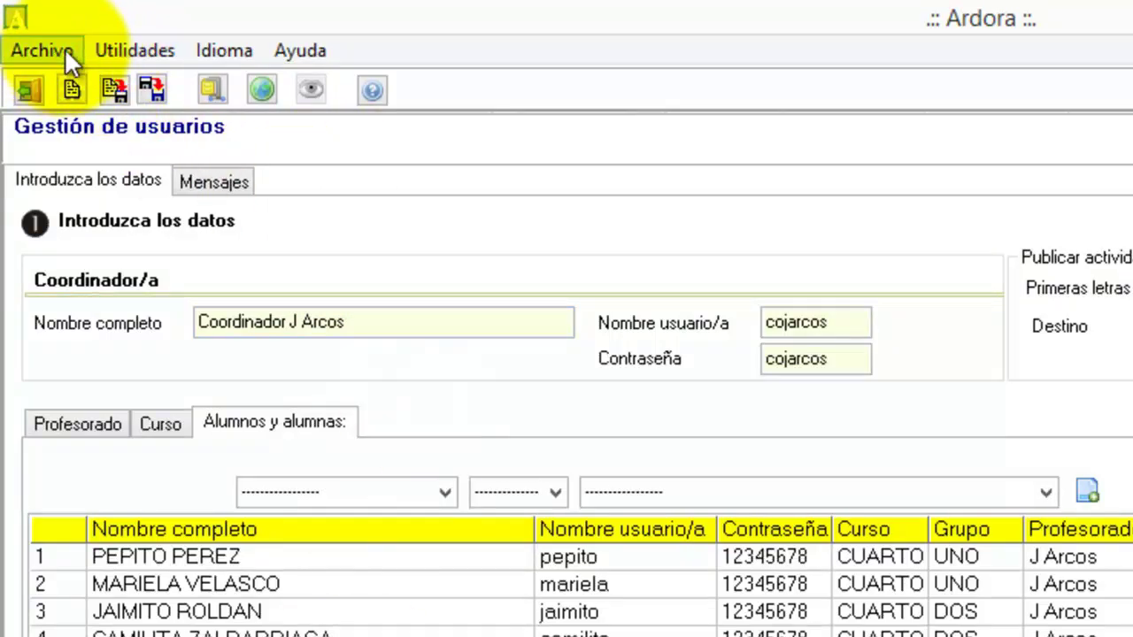
# - Bring up the Operaciones_matematicas folder in File Explorer and select the usuarios_cuarto and Relacionar folders
pyautogui.click(126, 45)
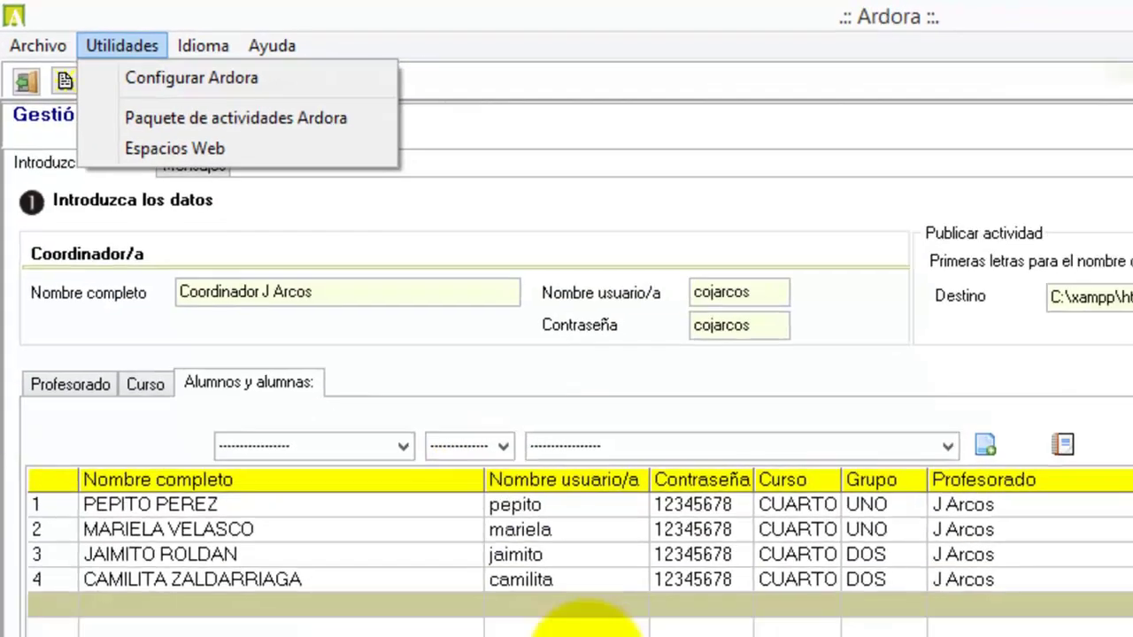
pyautogui.click(395, 444)
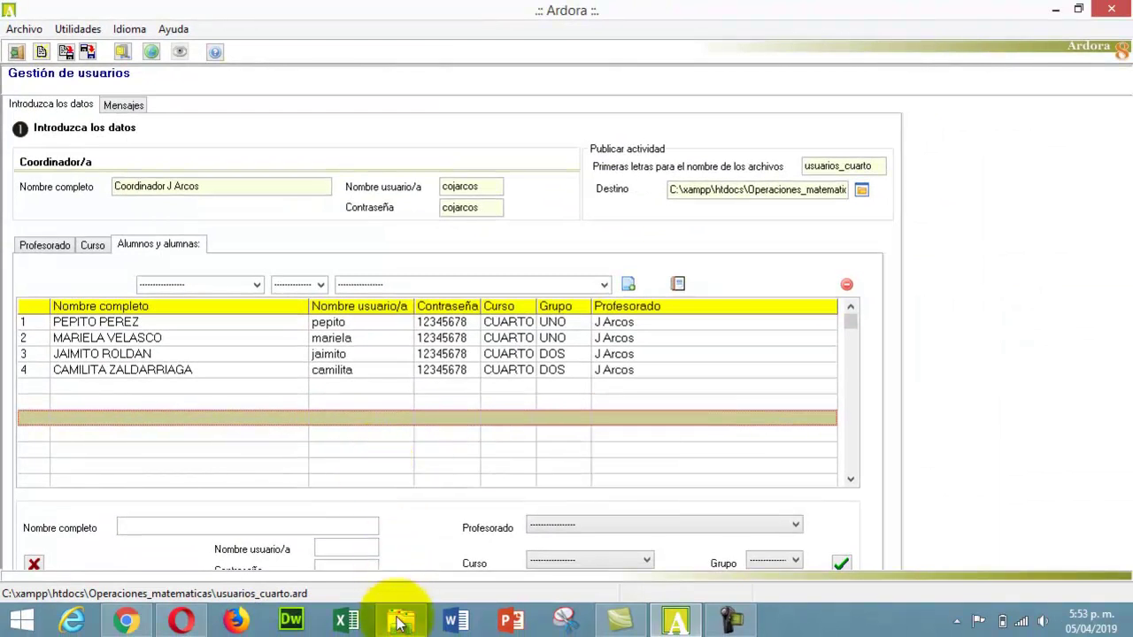
pyautogui.click(401, 617)
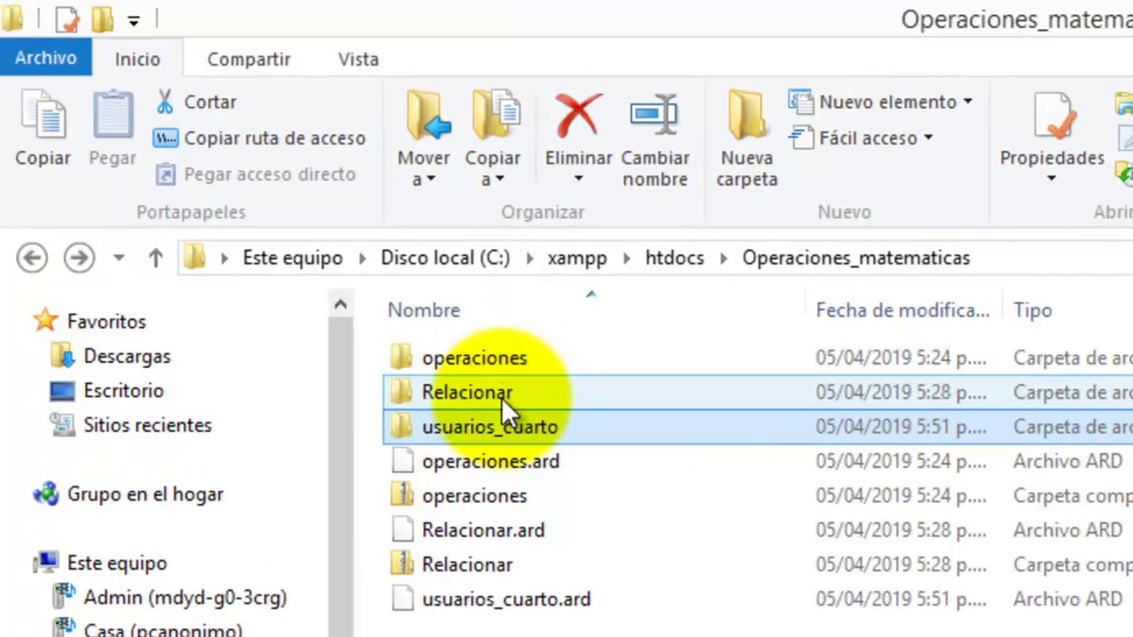
pyautogui.click(496, 428)
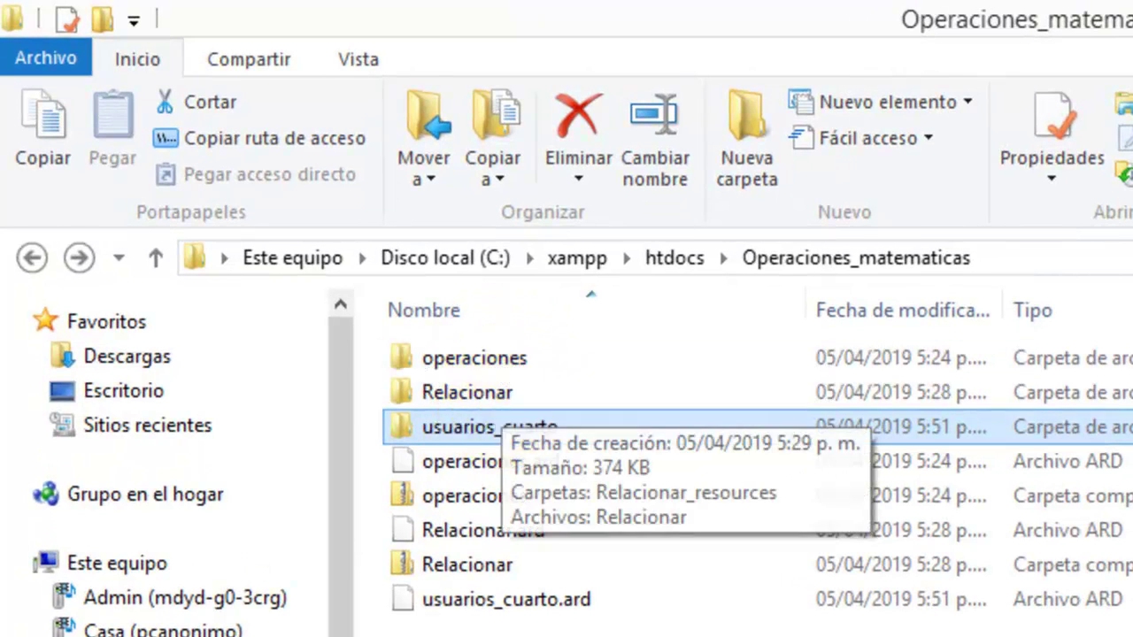
pyautogui.keyDown('ctrl'); pyautogui.click(525, 397); pyautogui.keyUp('ctrl')
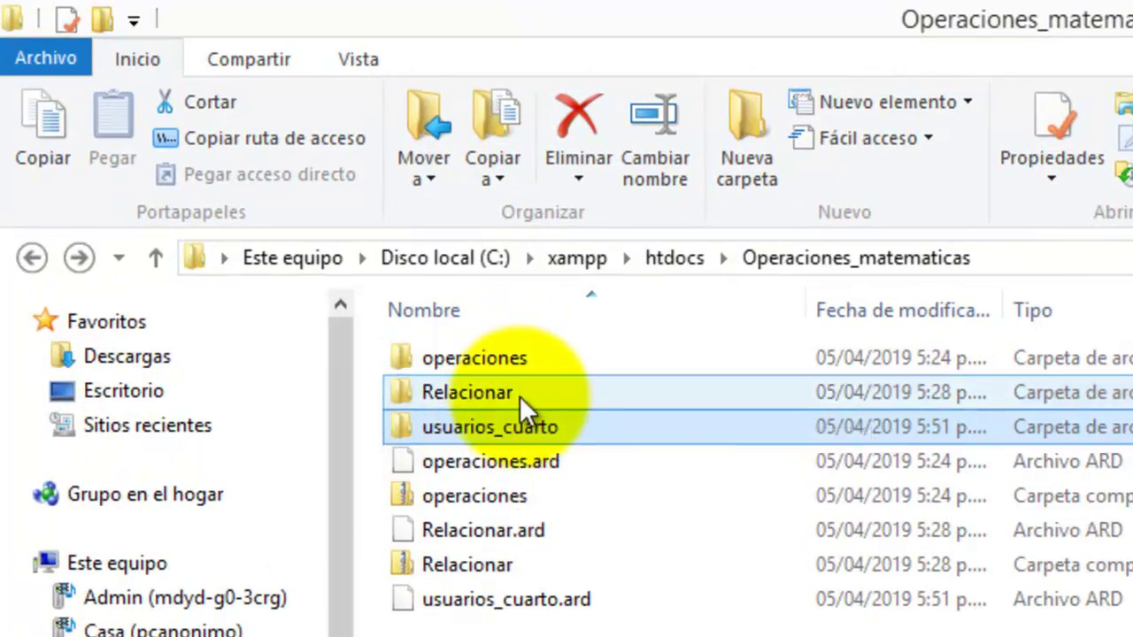
# - Select operaciones.ard, close the operaciones.htm tab and reload the quiz to reset its score
pyautogui.keyDown('ctrl'); pyautogui.click(510, 390); pyautogui.keyUp('ctrl')
pyautogui.keyDown('ctrl'); pyautogui.click(547, 459); pyautogui.keyUp('ctrl')
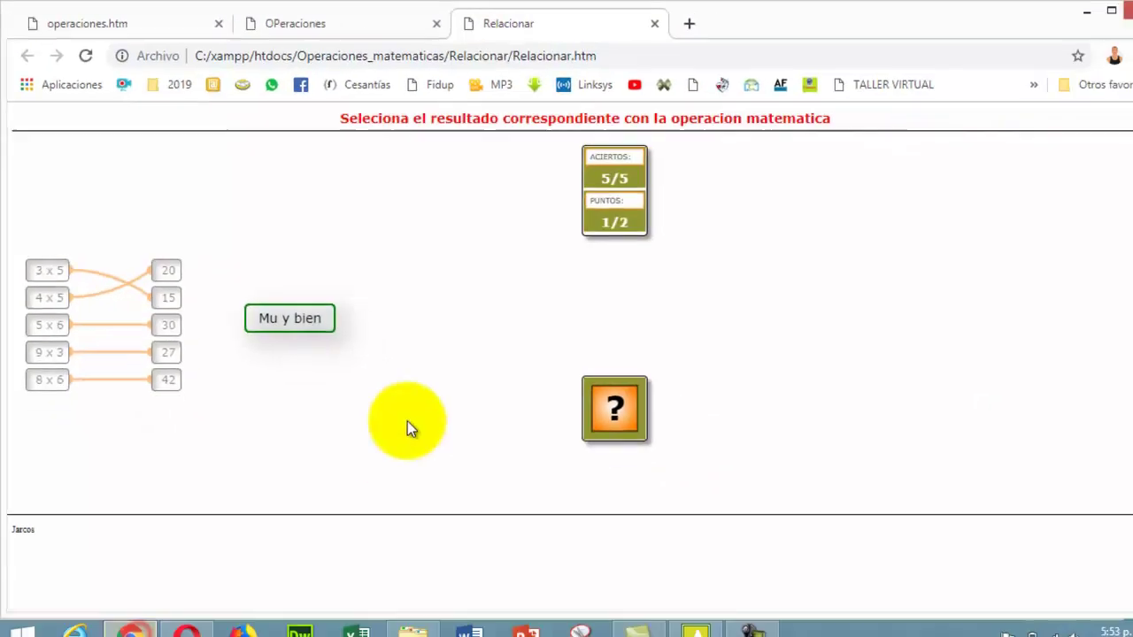
pyautogui.click(146, 26)
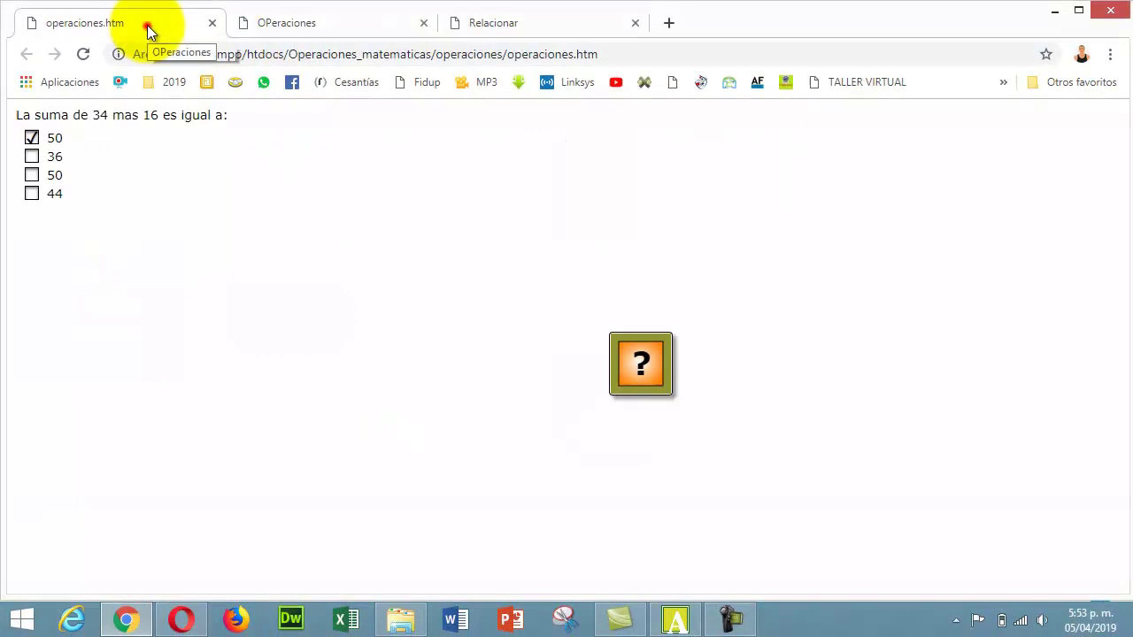
pyautogui.click(211, 25)
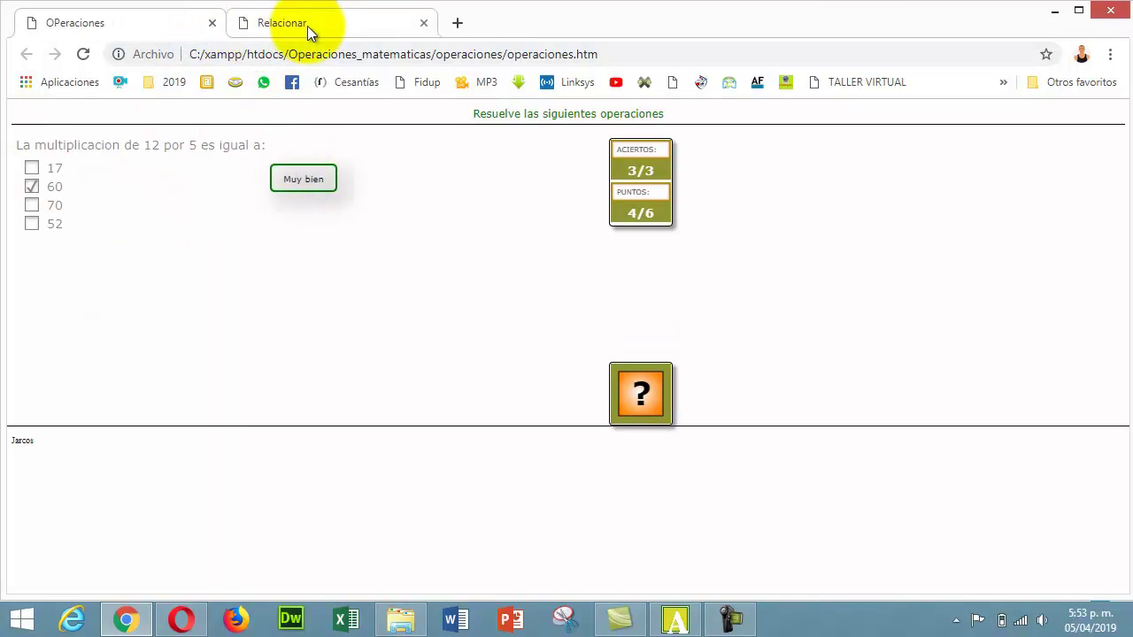
pyautogui.click(83, 54)
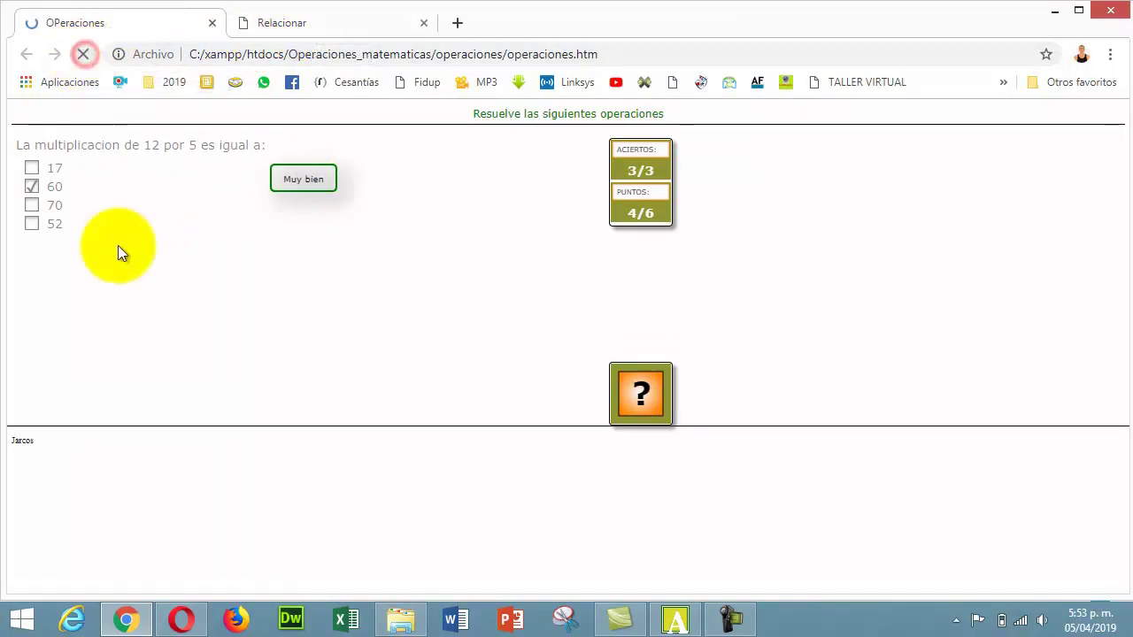
# - Reload the Relacionar matching exercise to reset it, then close its tab
pyautogui.click(297, 25)
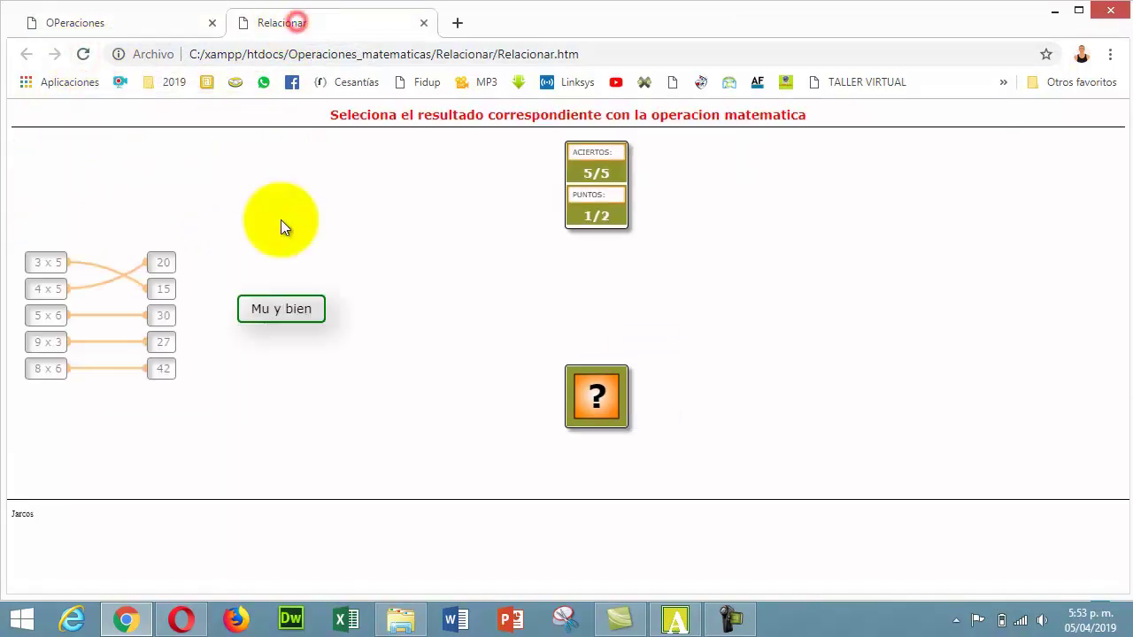
pyautogui.click(83, 54)
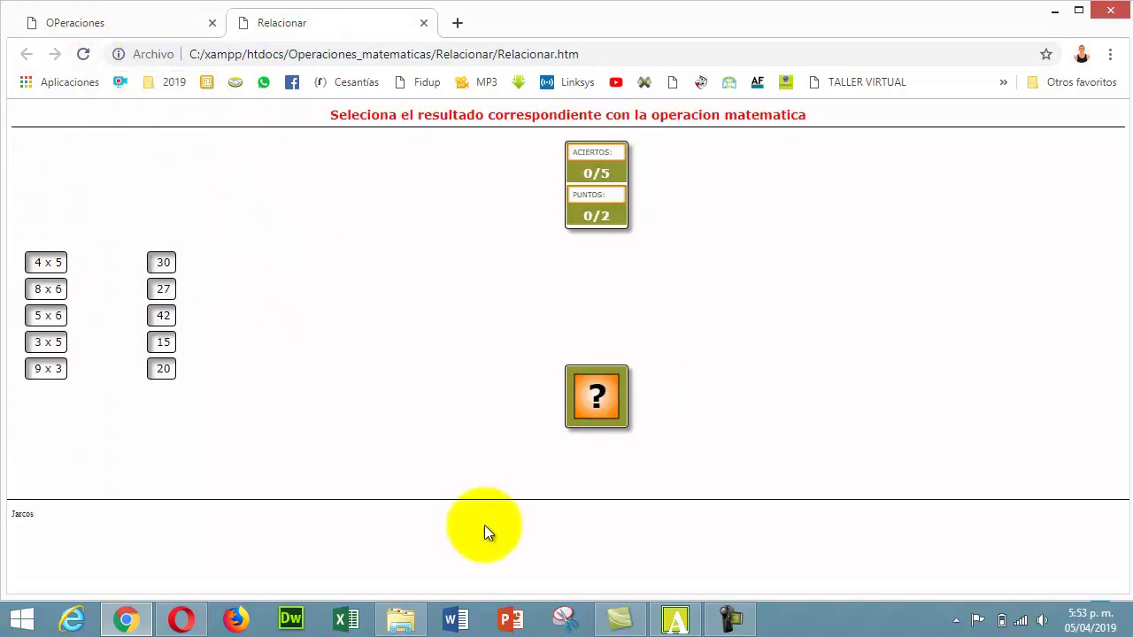
pyautogui.click(424, 24)
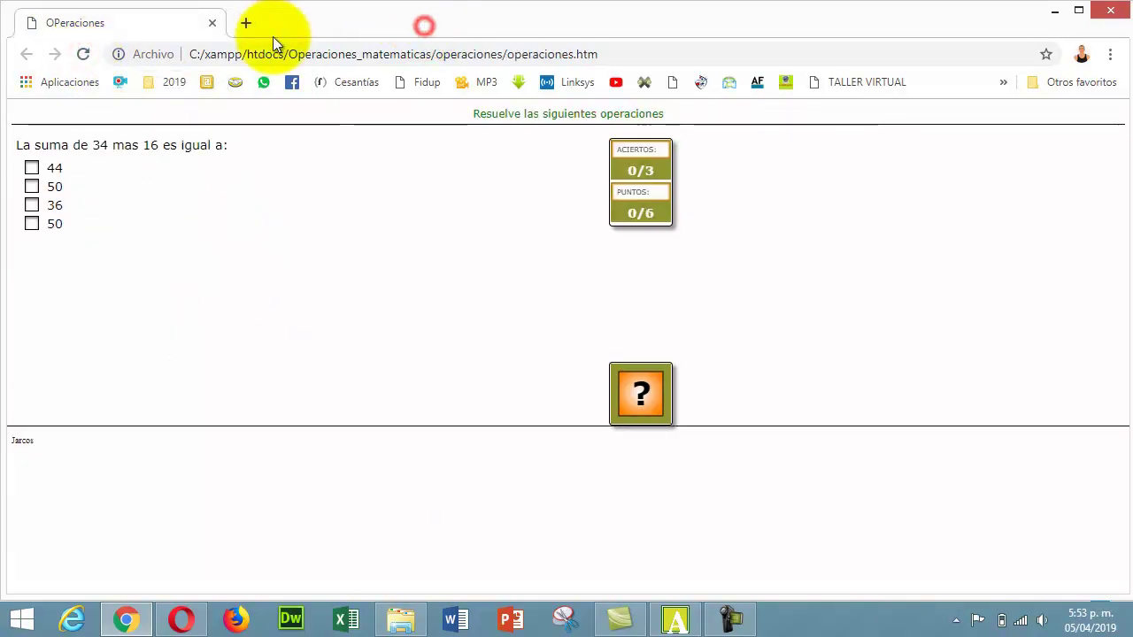
# - Close the last Chrome tab and bring Ardora's user-management screen back to the front
pyautogui.click(212, 24)
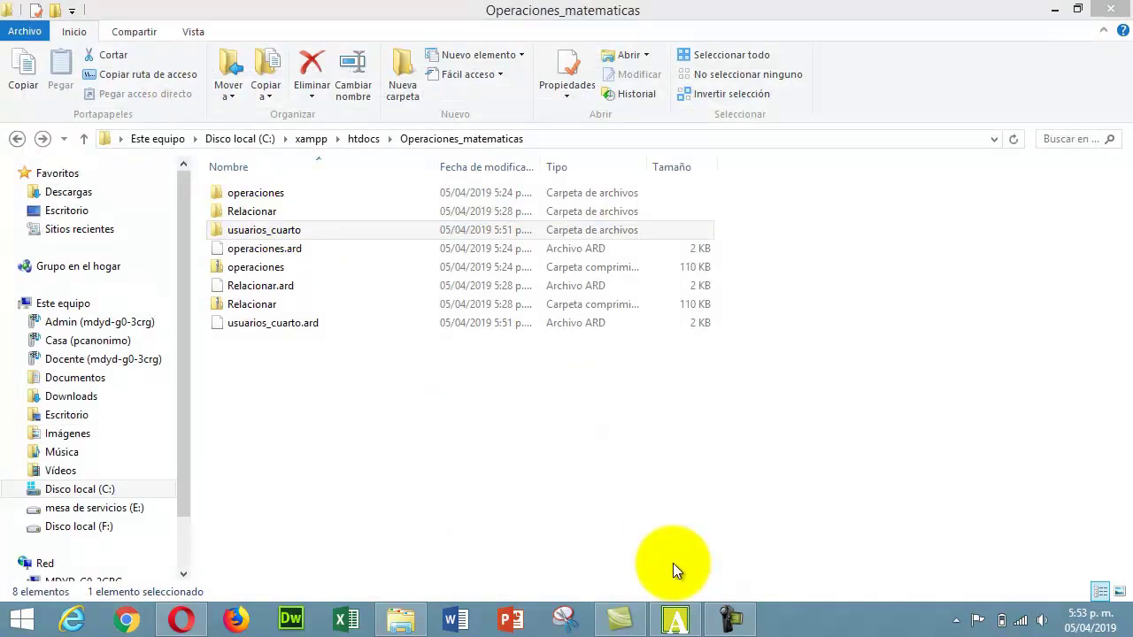
pyautogui.click(674, 618)
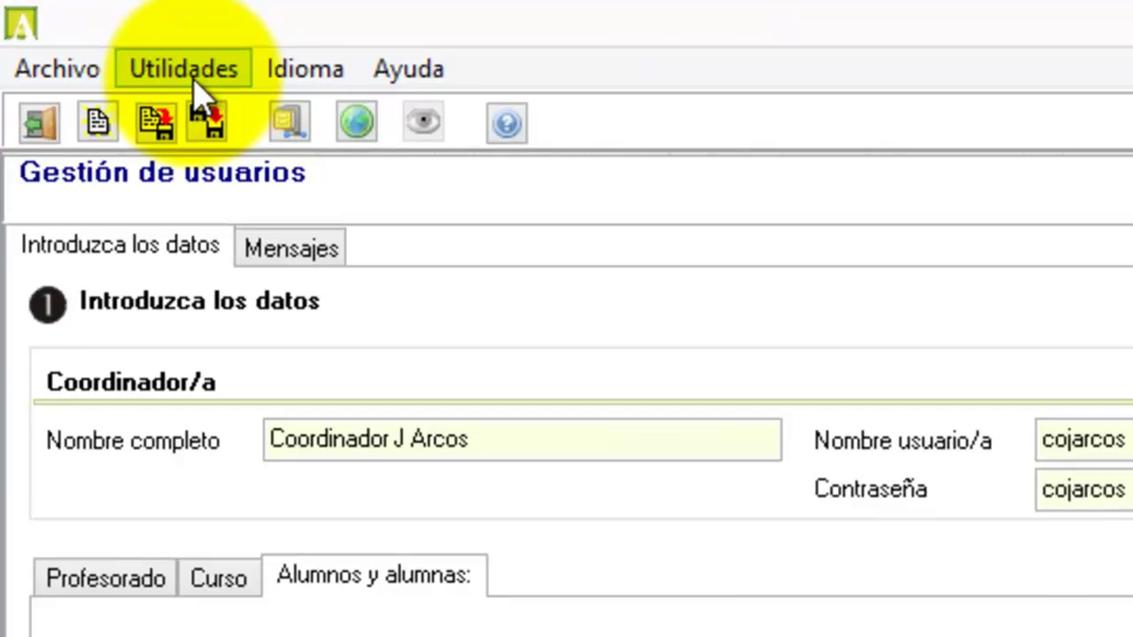
# - Open Utilidades > Paquete de actividades Ardora and begin adding activities from row 1
pyautogui.click(190, 75)
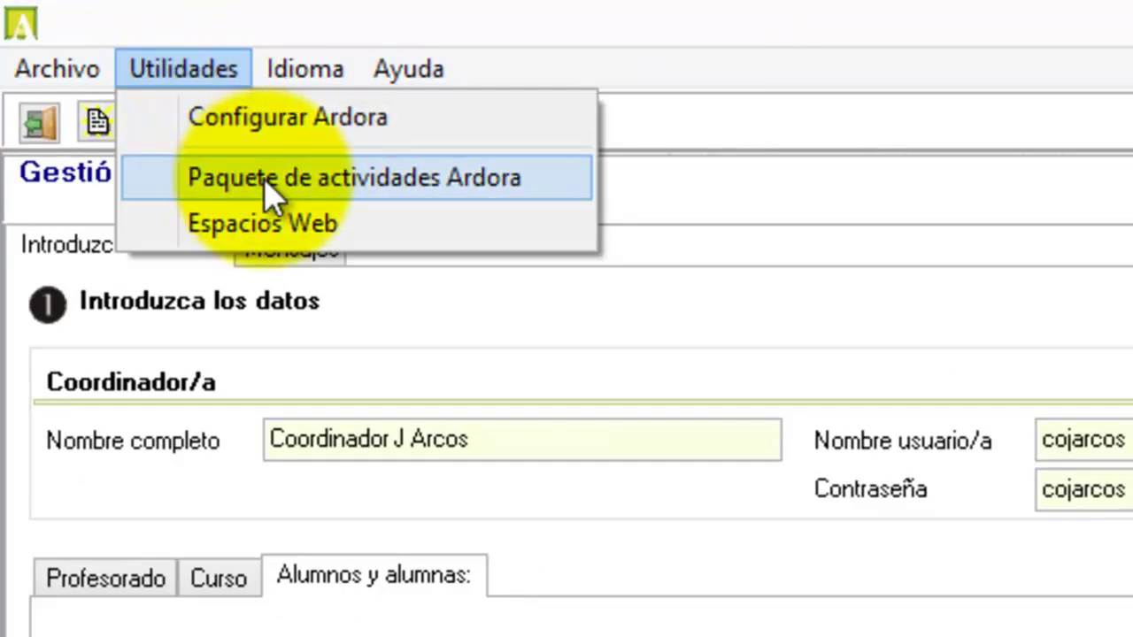
pyautogui.click(264, 184)
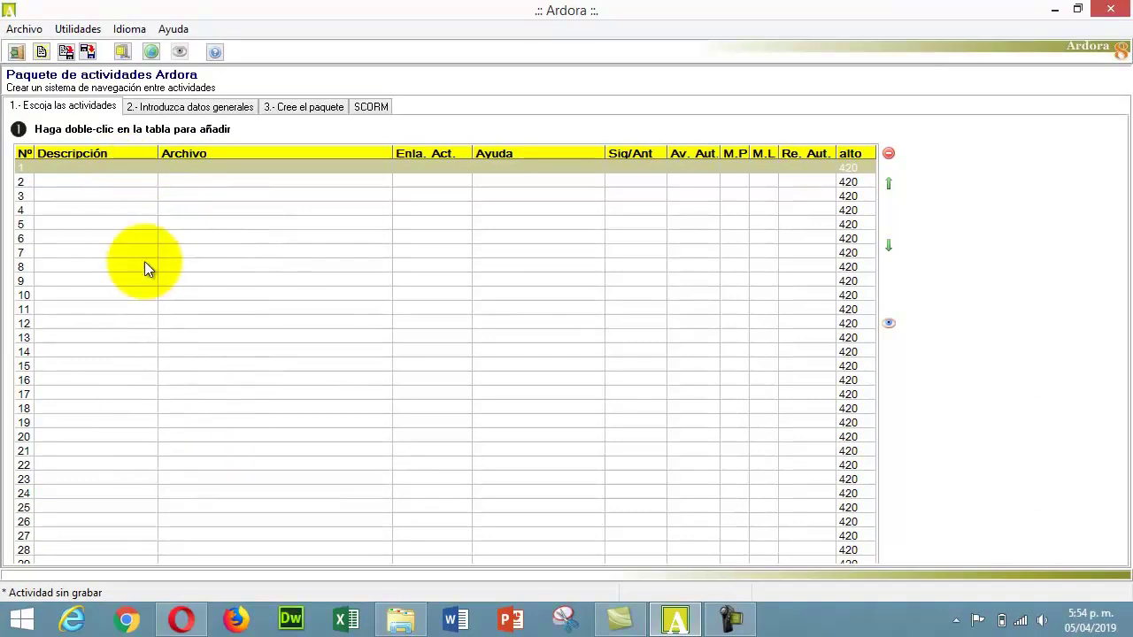
pyautogui.doubleClick(77, 167)
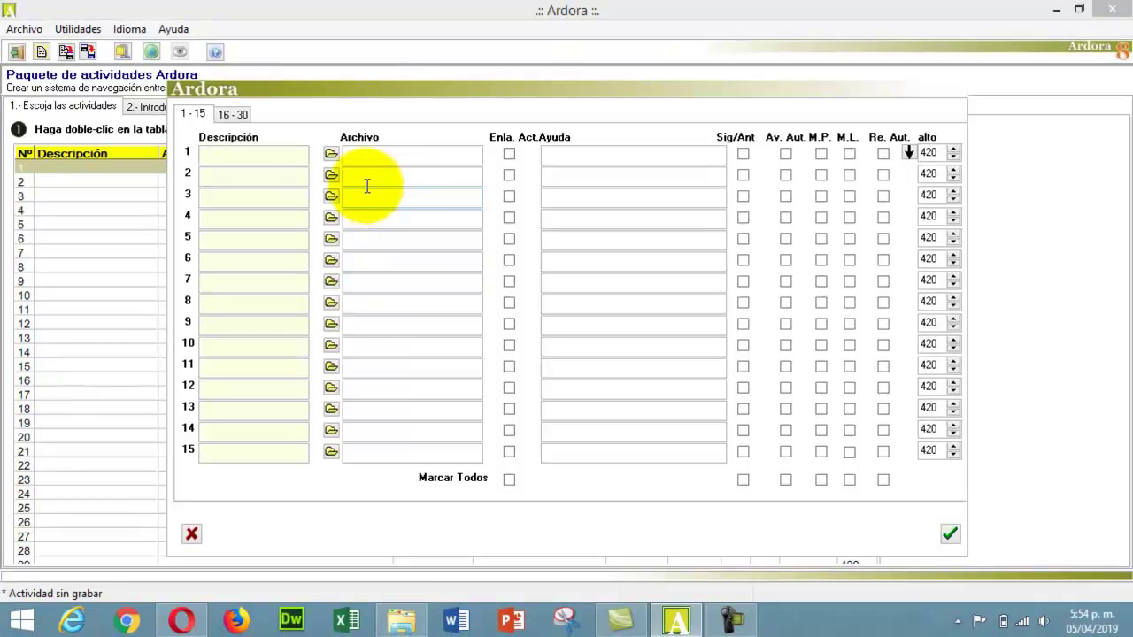
# - Link activity 1 to the operaciones activity page and describe it as Operaciones
pyautogui.click(331, 157)
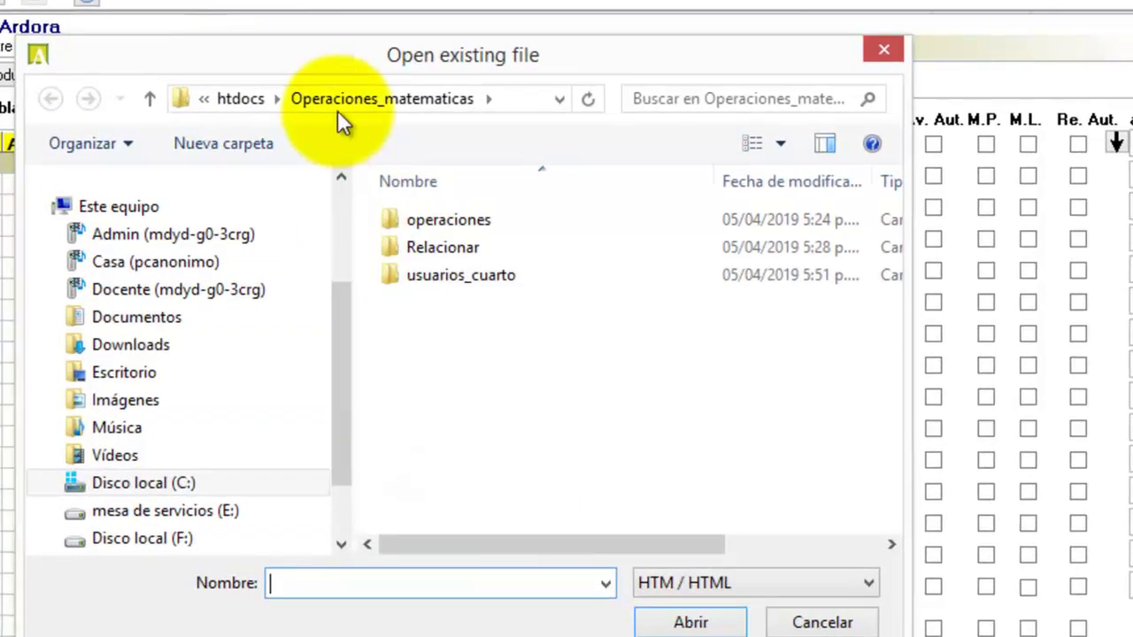
pyautogui.click(339, 100)
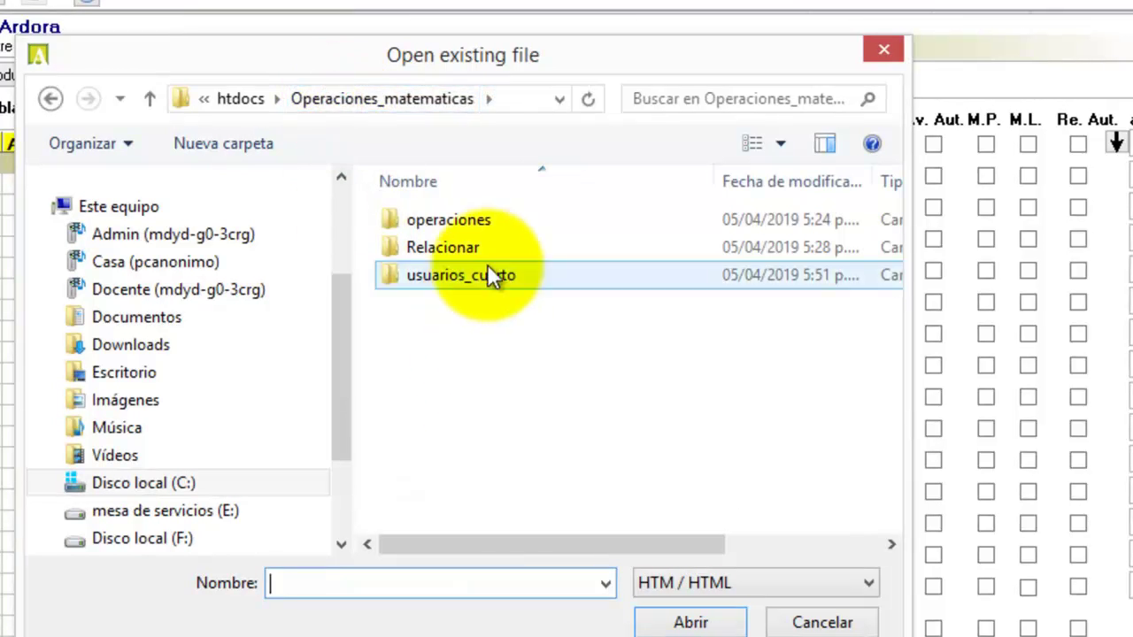
pyautogui.click(451, 223)
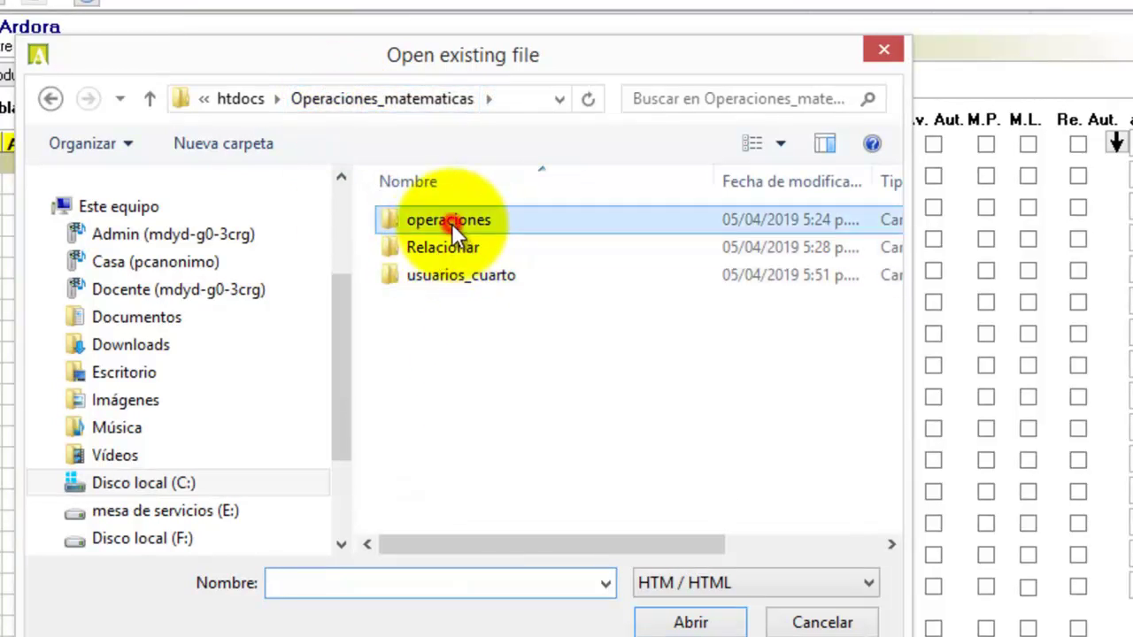
pyautogui.doubleClick(451, 223)
pyautogui.click(458, 254)
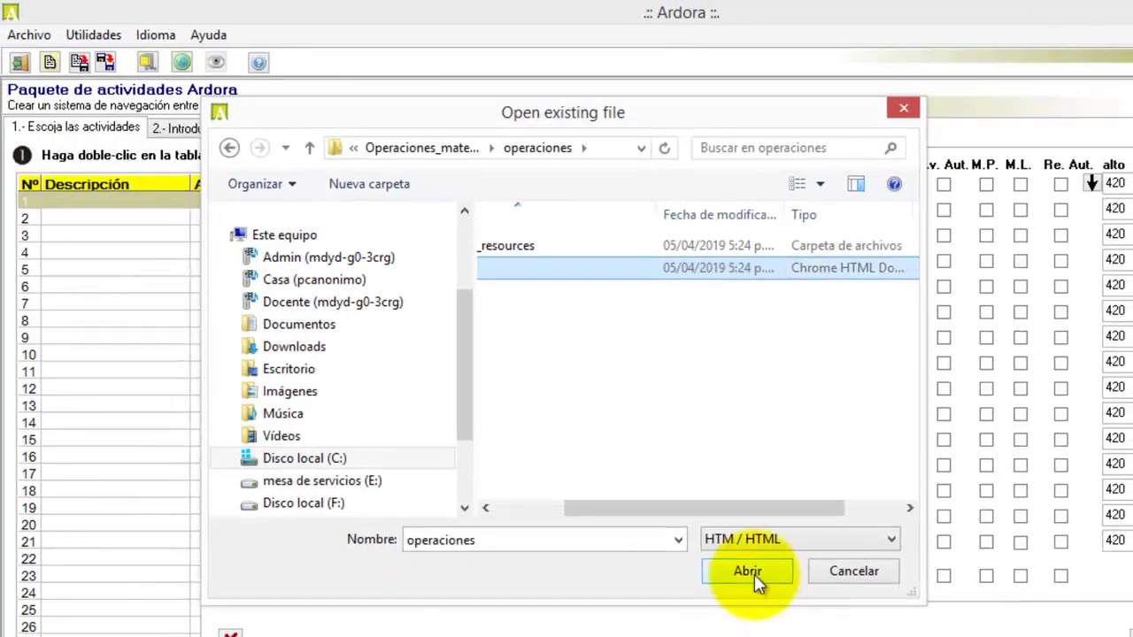
pyautogui.click(737, 604)
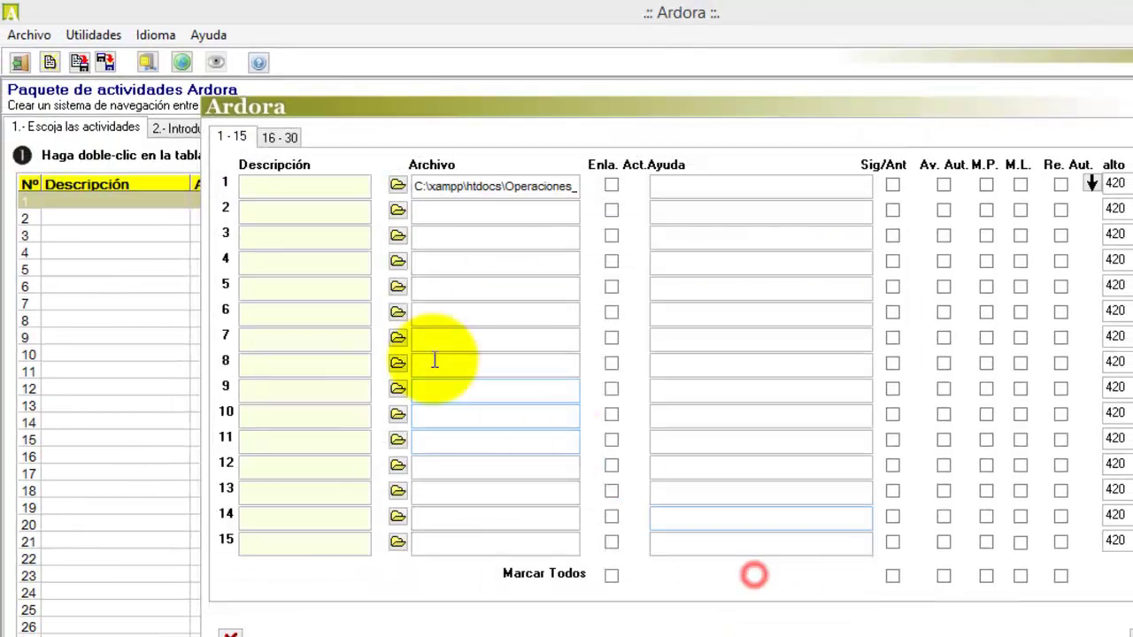
pyautogui.click(328, 184)
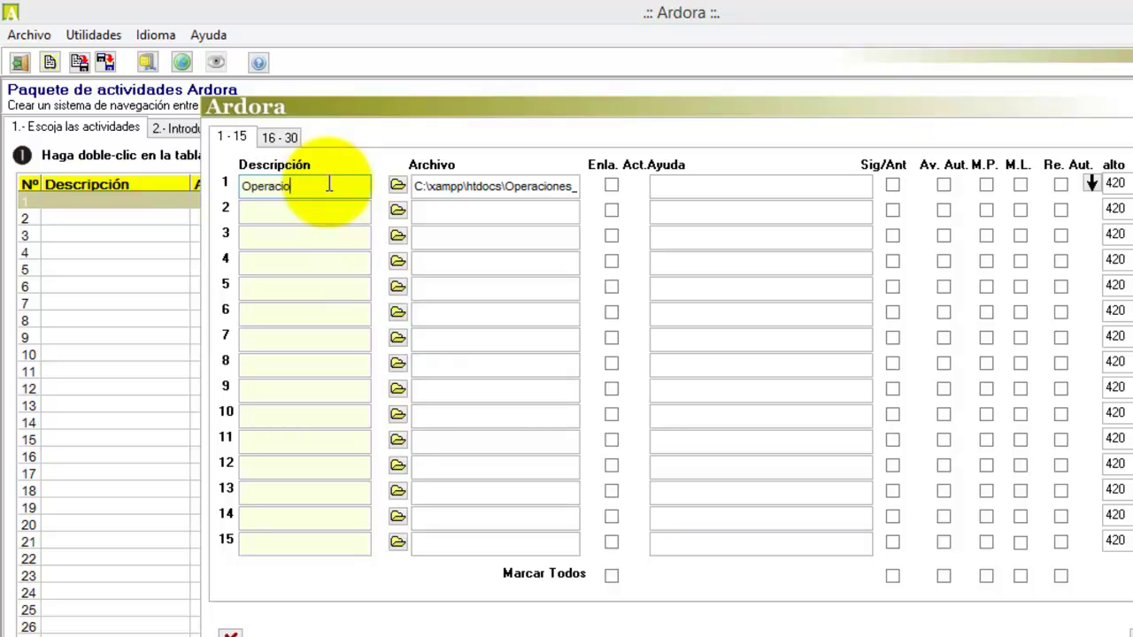
# - Link activity 2 to the Relacionar activity page and describe it as relacionar
pyautogui.click(398, 211)
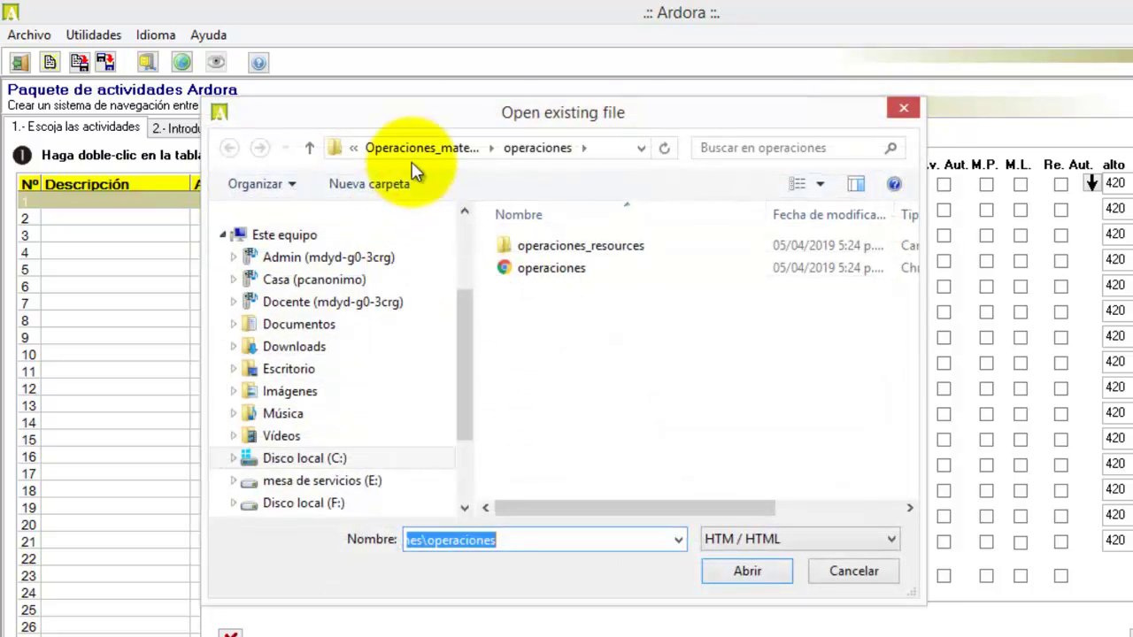
pyautogui.click(409, 147)
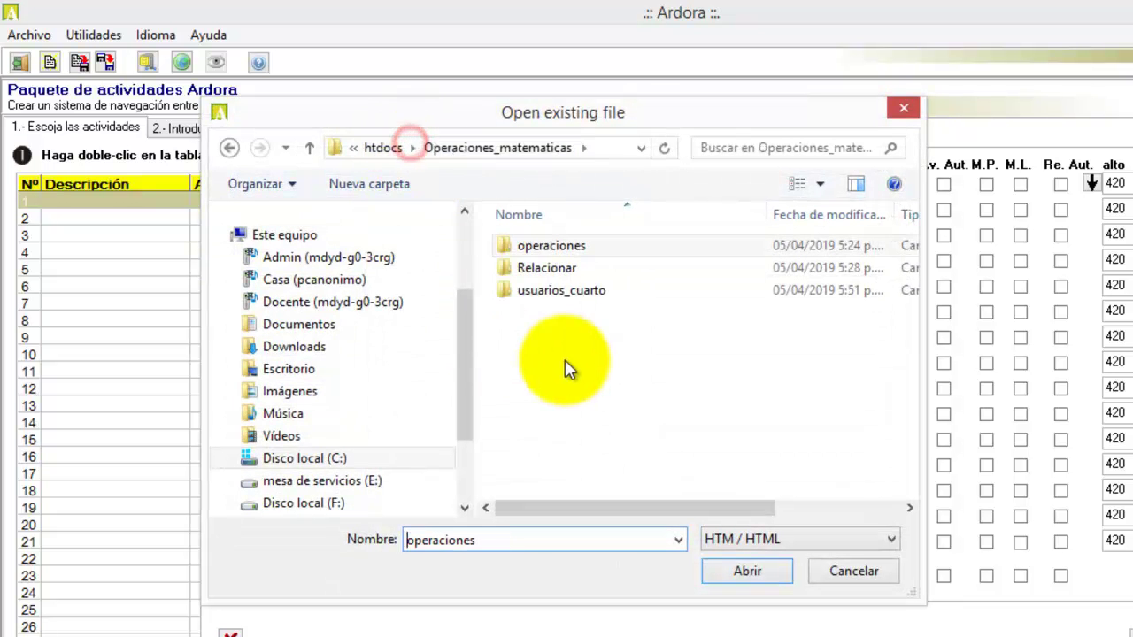
pyautogui.doubleClick(549, 268)
pyautogui.click(549, 269)
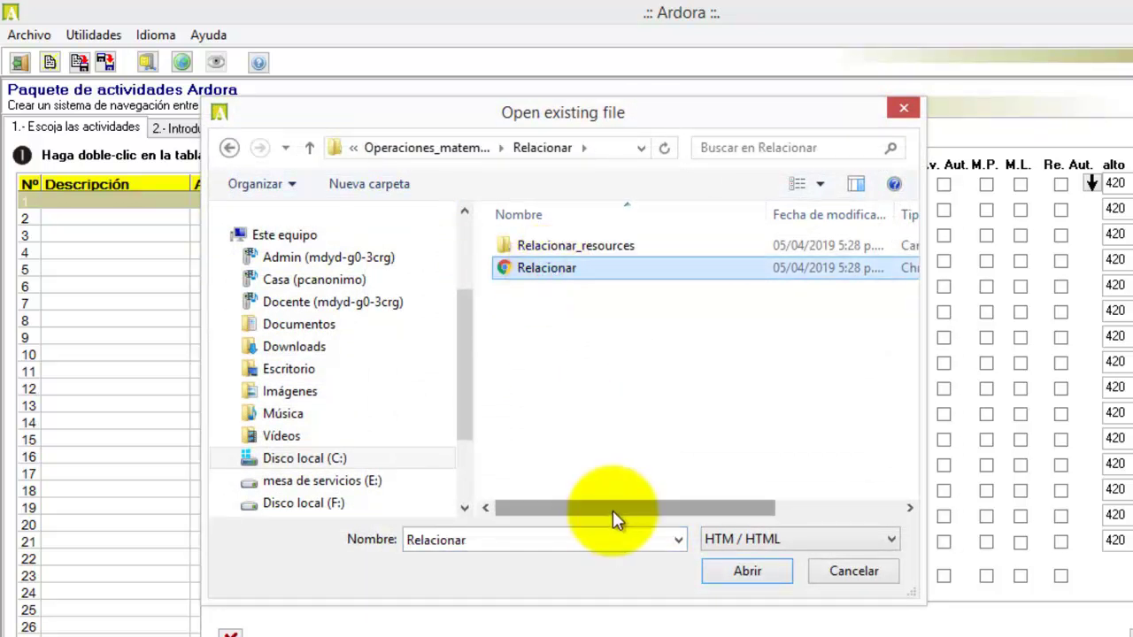
pyautogui.moveTo(612, 511); pyautogui.dragTo(670, 496)
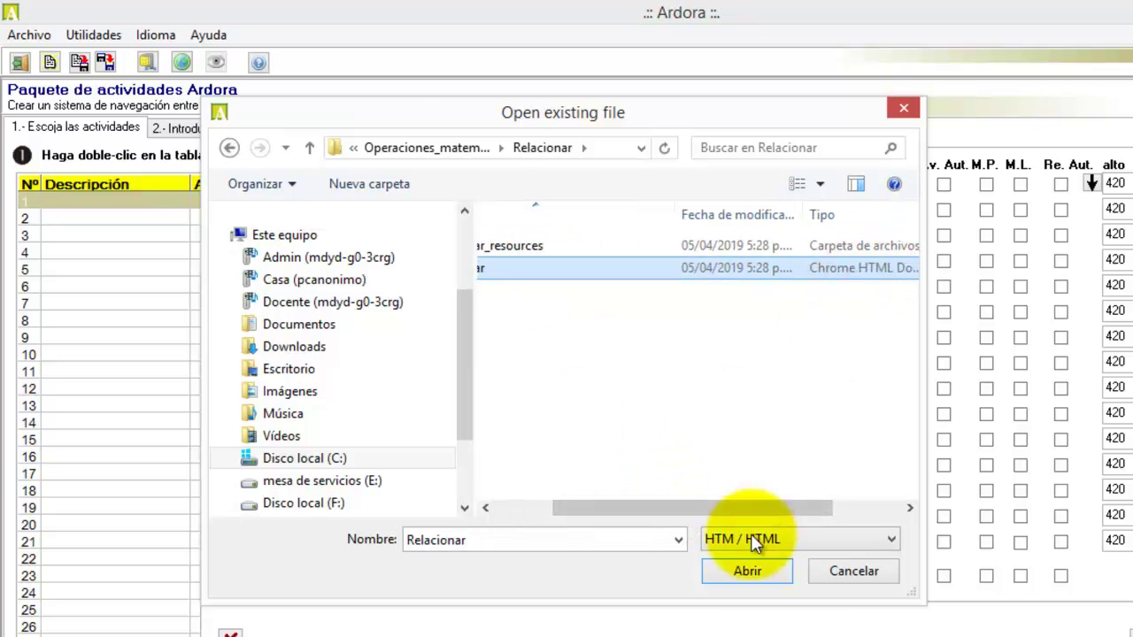
pyautogui.click(748, 571)
pyautogui.click(326, 212)
pyautogui.write('relacionar')
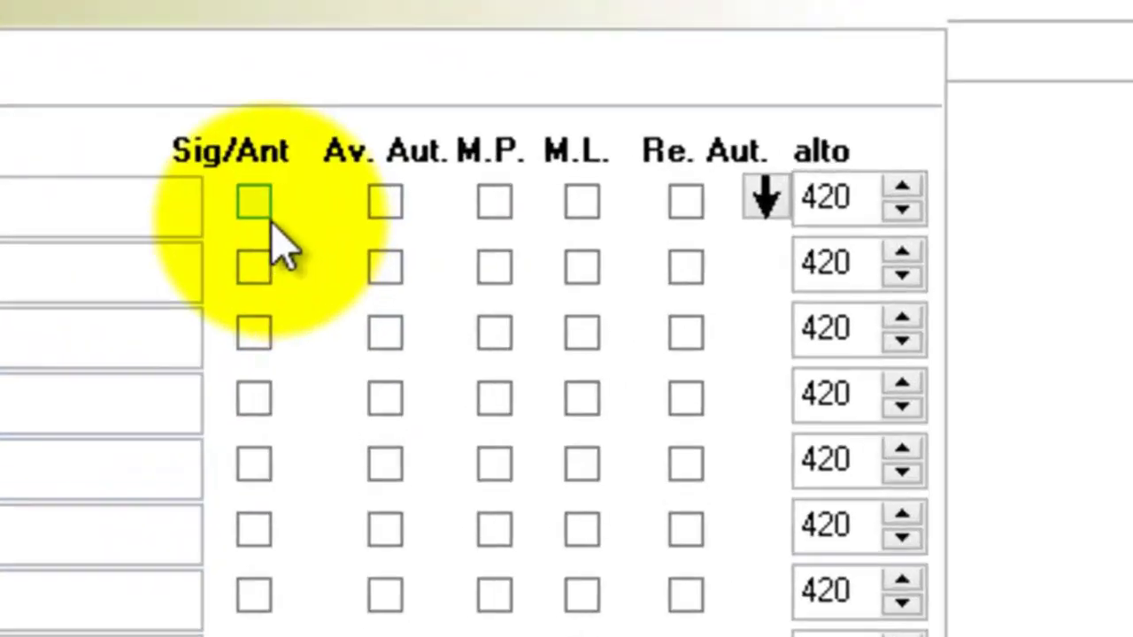
# - Enable Sig/Ant and Av. Aut. for both Operaciones and relacionar, then confirm the activity list
pyautogui.click(254, 202)
pyautogui.click(254, 265)
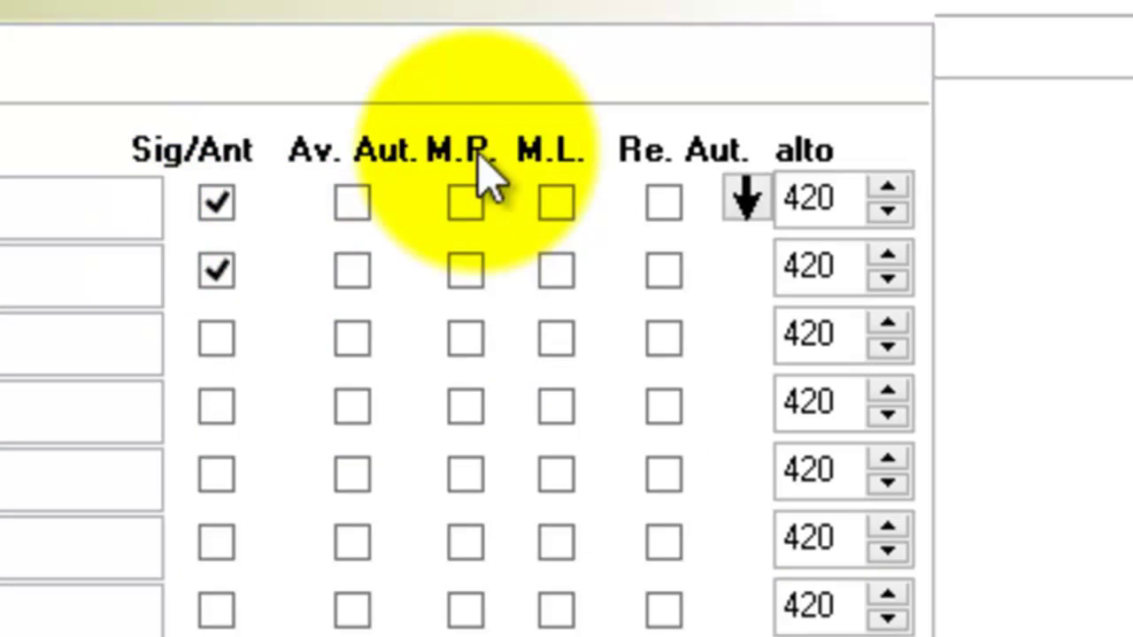
pyautogui.click(358, 202)
pyautogui.click(356, 270)
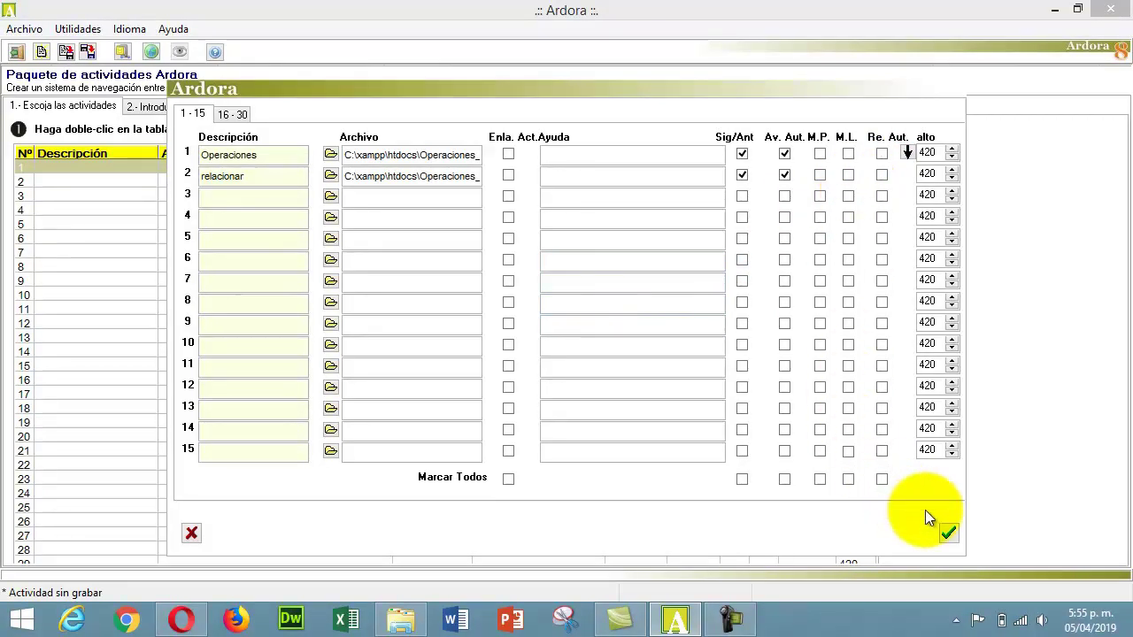
pyautogui.click(946, 532)
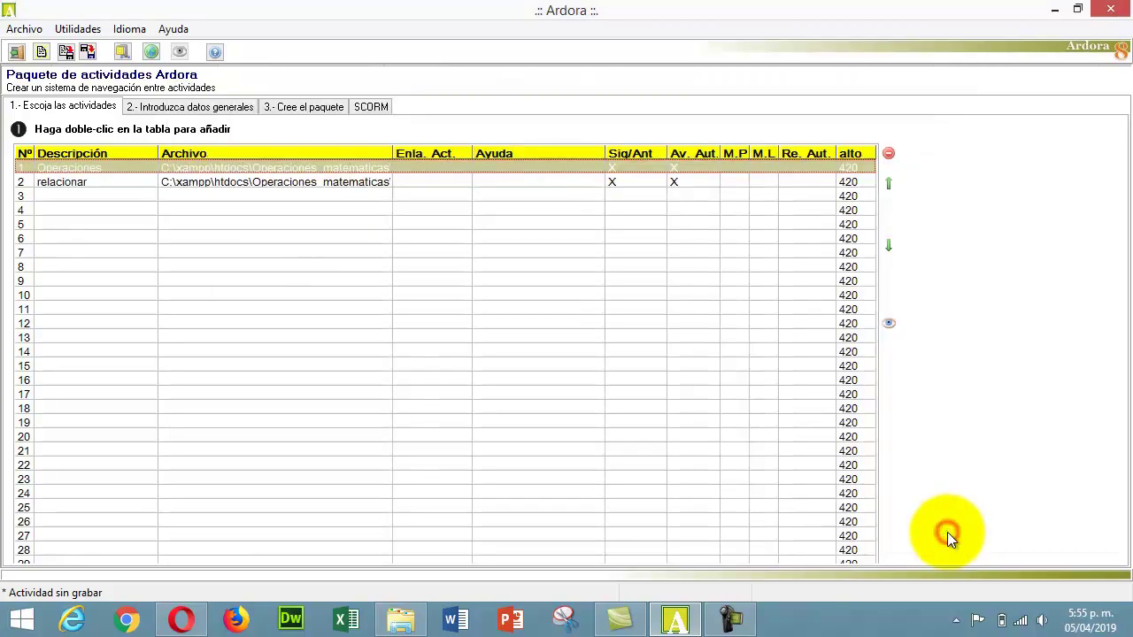
pyautogui.click(735, 624)
pyautogui.click(1044, 536)
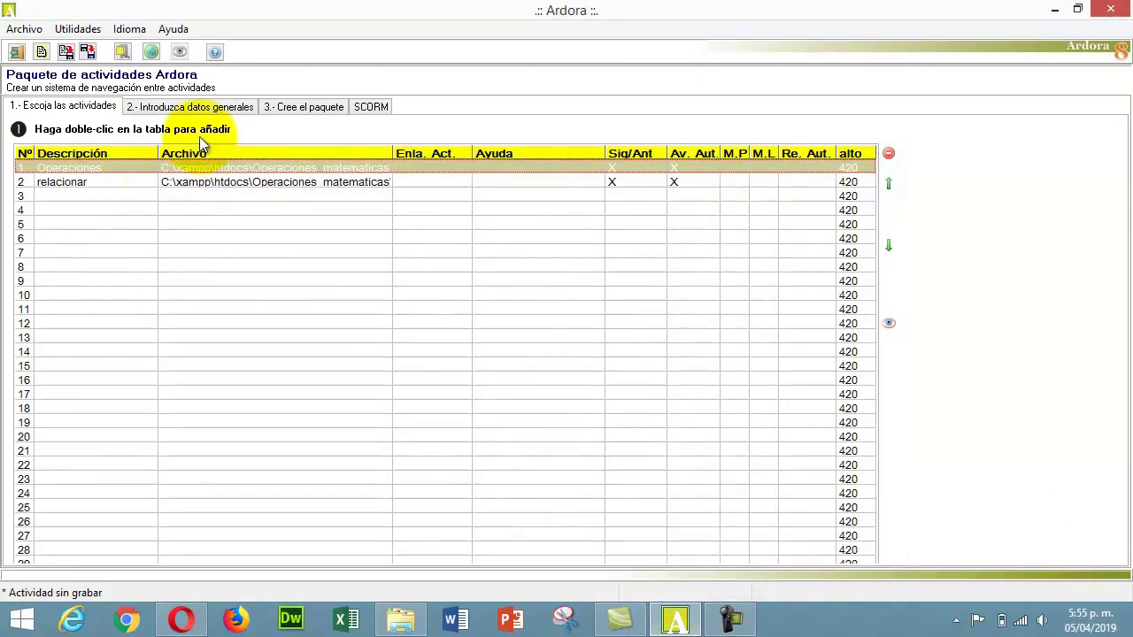
# - Set the package title to Actividades in the general data step
pyautogui.click(190, 112)
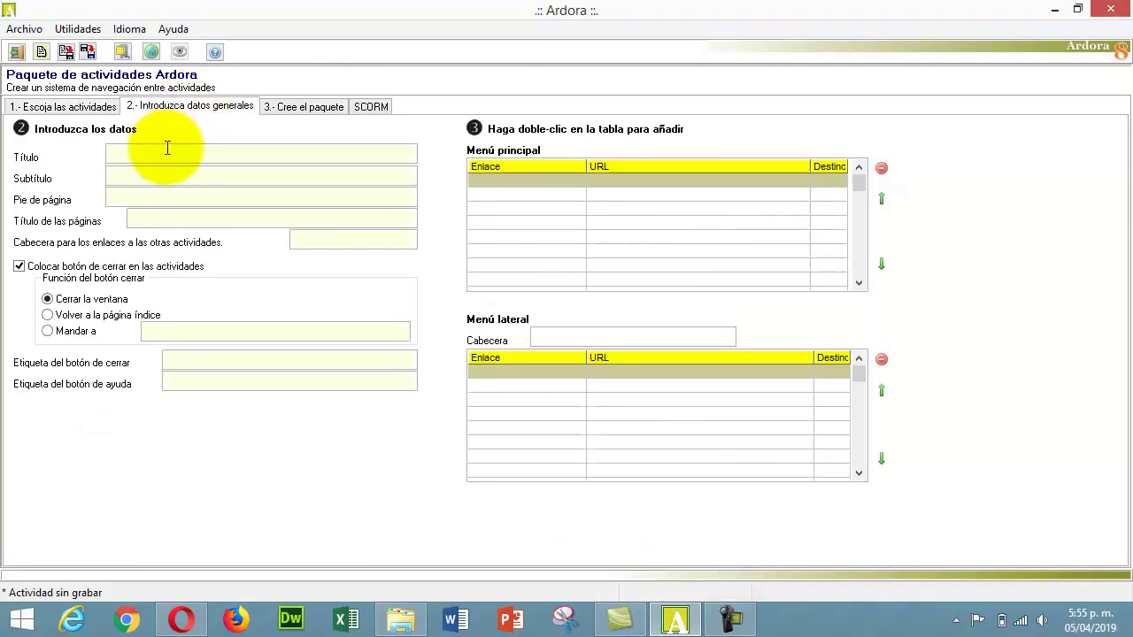
pyautogui.click(168, 151)
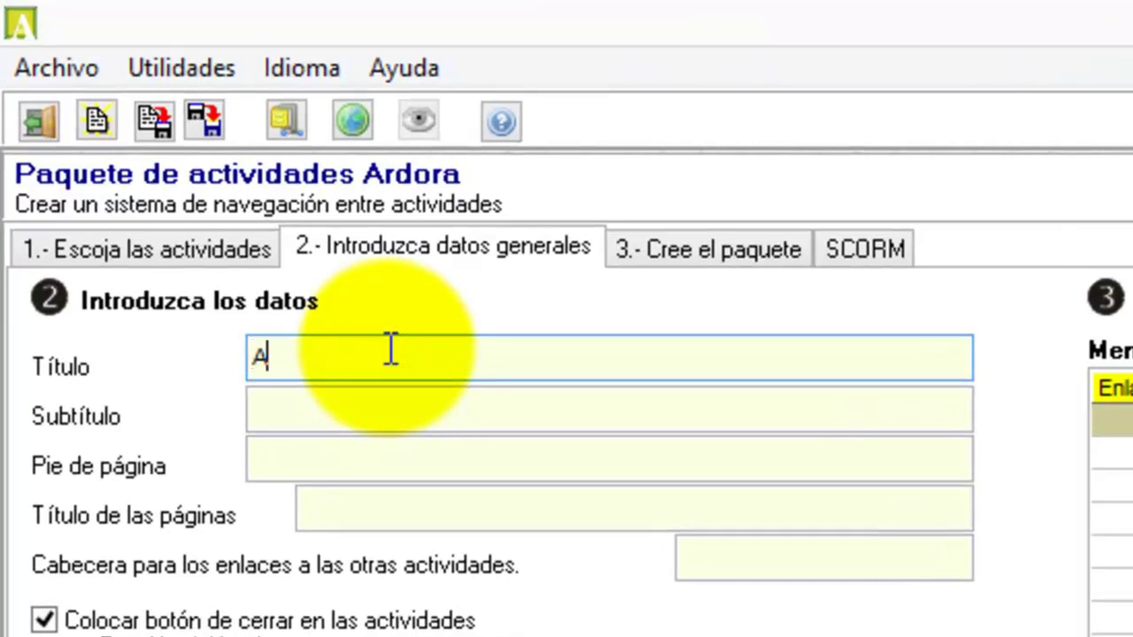
pyautogui.write('Actividades de matematicas')
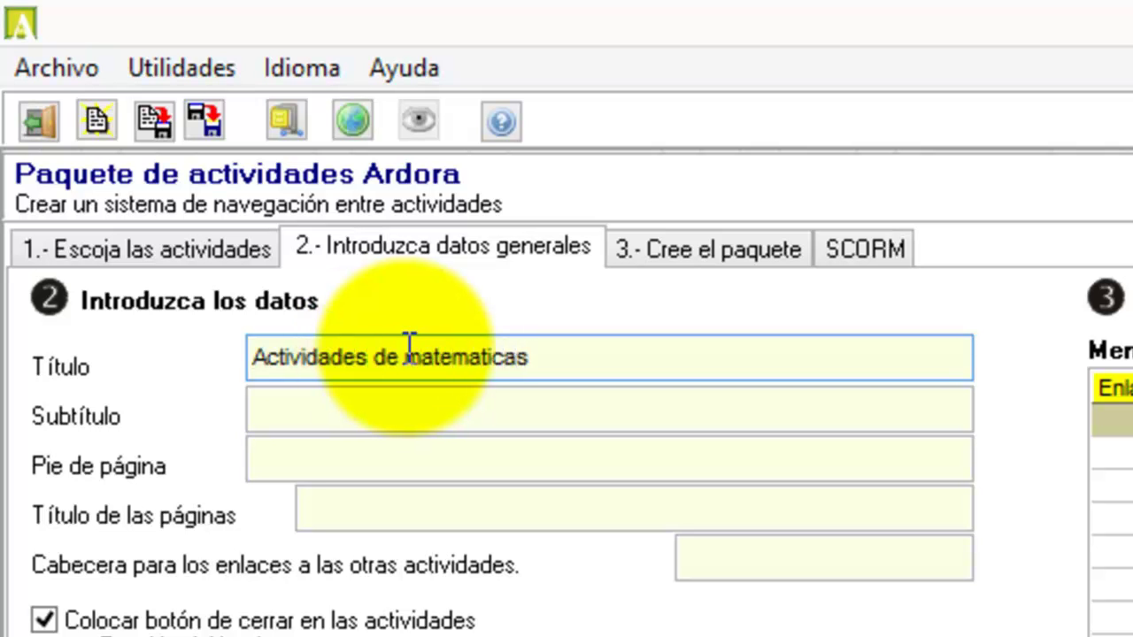
pyautogui.click(441, 407)
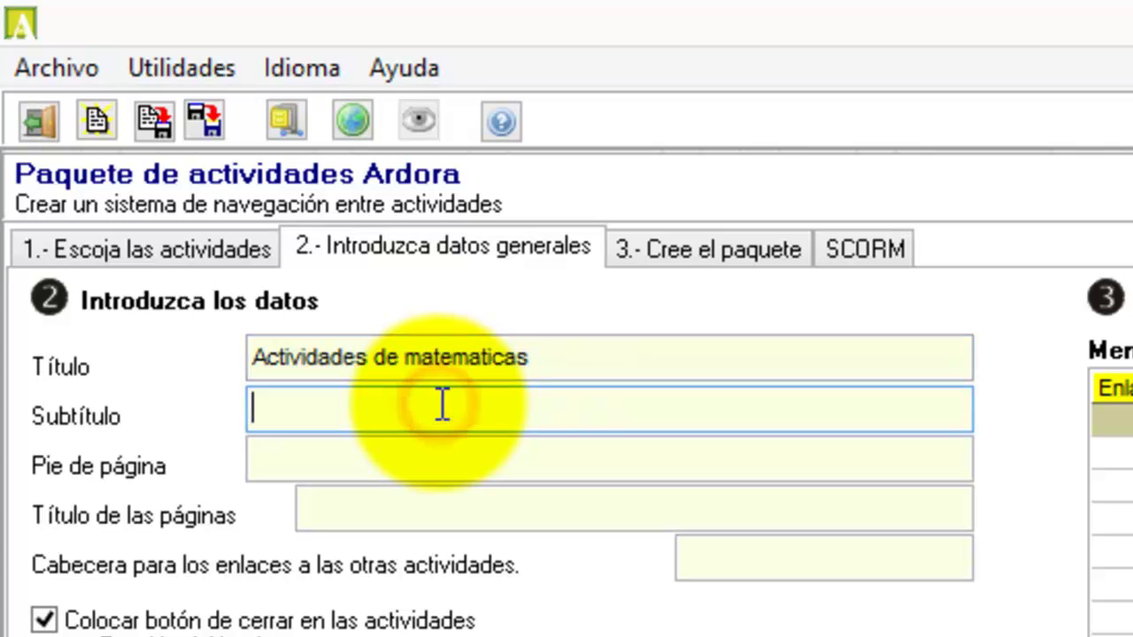
pyautogui.moveTo(530, 357); pyautogui.dragTo(369, 360)
pyautogui.press('BackSpace')
# - Enter subtitle Matematicas, footer Grado cuarto, page title Actividades and close-button label Cerrar
pyautogui.click(368, 407)
pyautogui.write('Matematic')
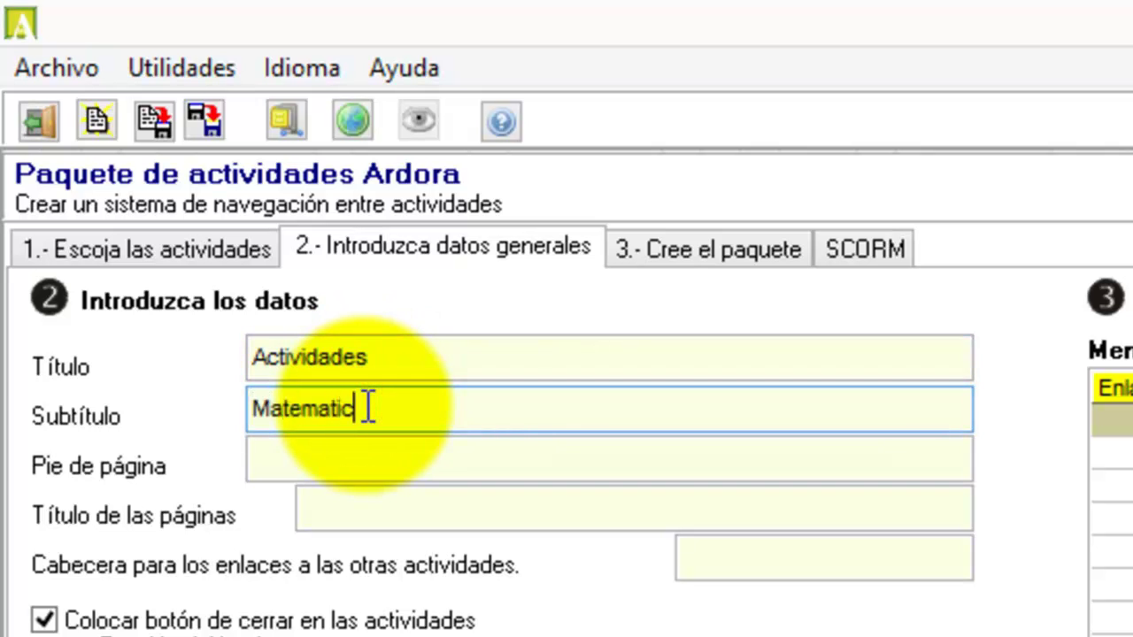
pyautogui.write('as')
pyautogui.click(368, 460)
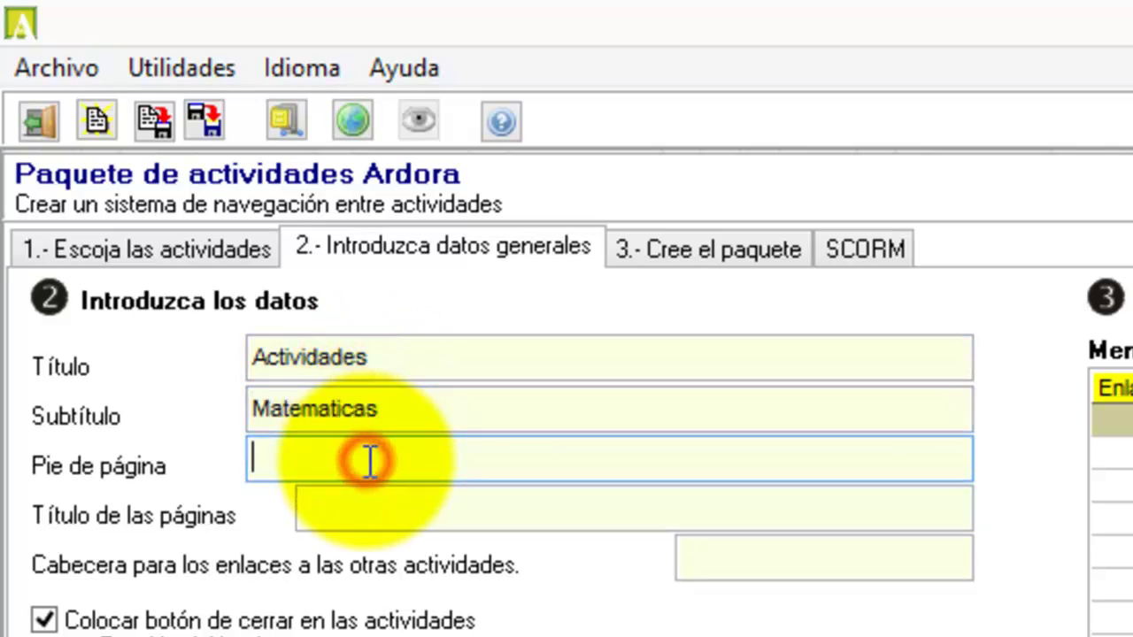
pyautogui.write('Grado cuarto')
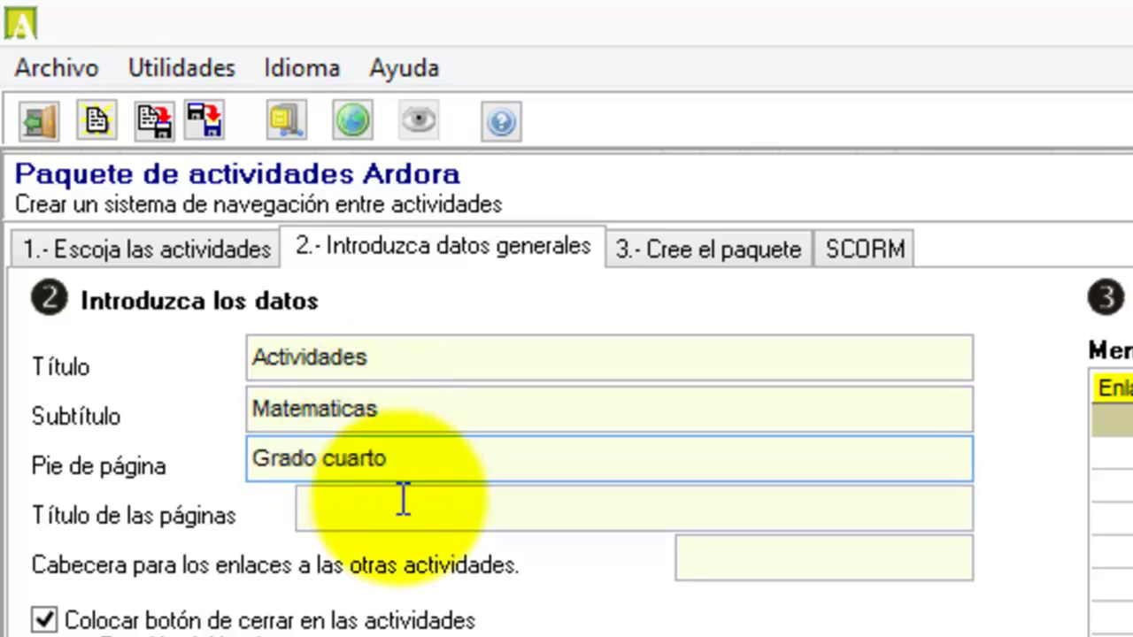
pyautogui.click(413, 521)
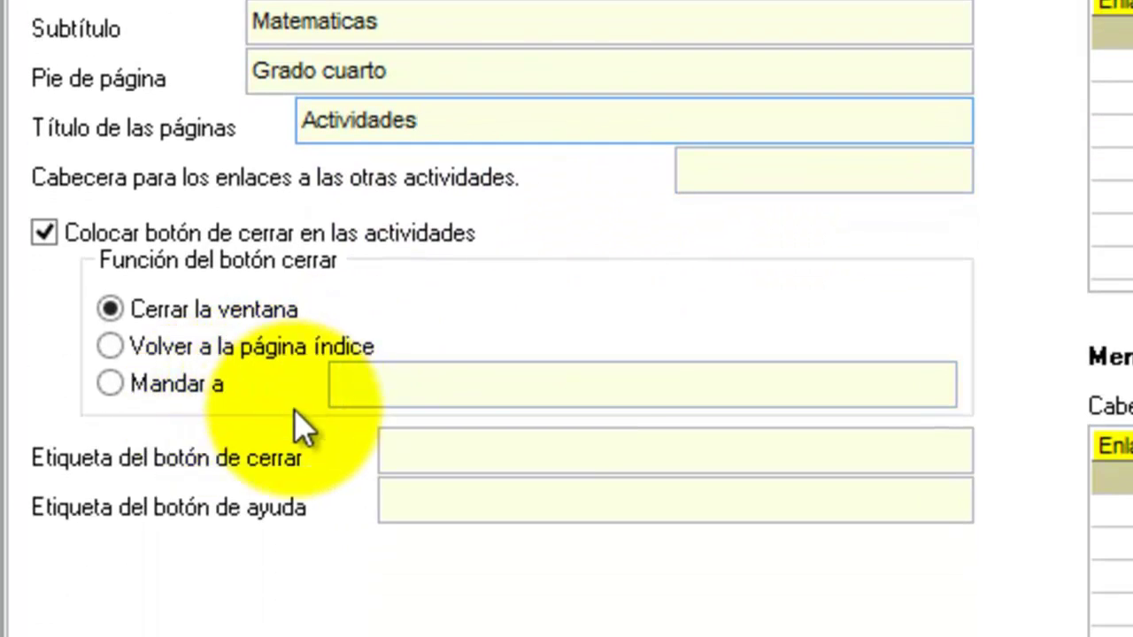
pyautogui.click(405, 449)
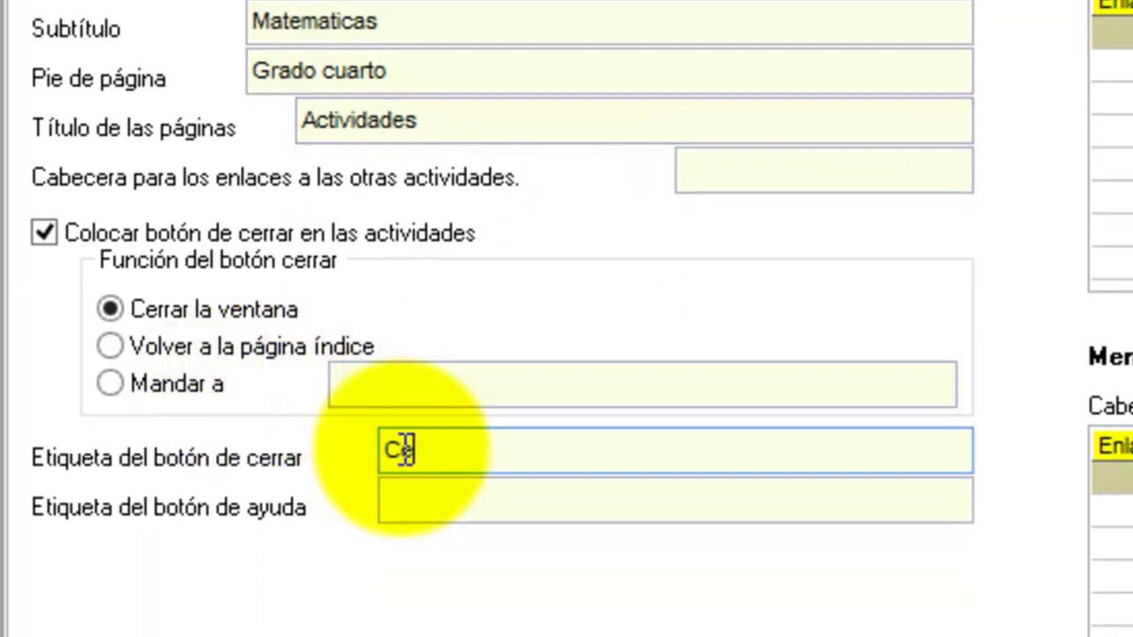
pyautogui.click(460, 503)
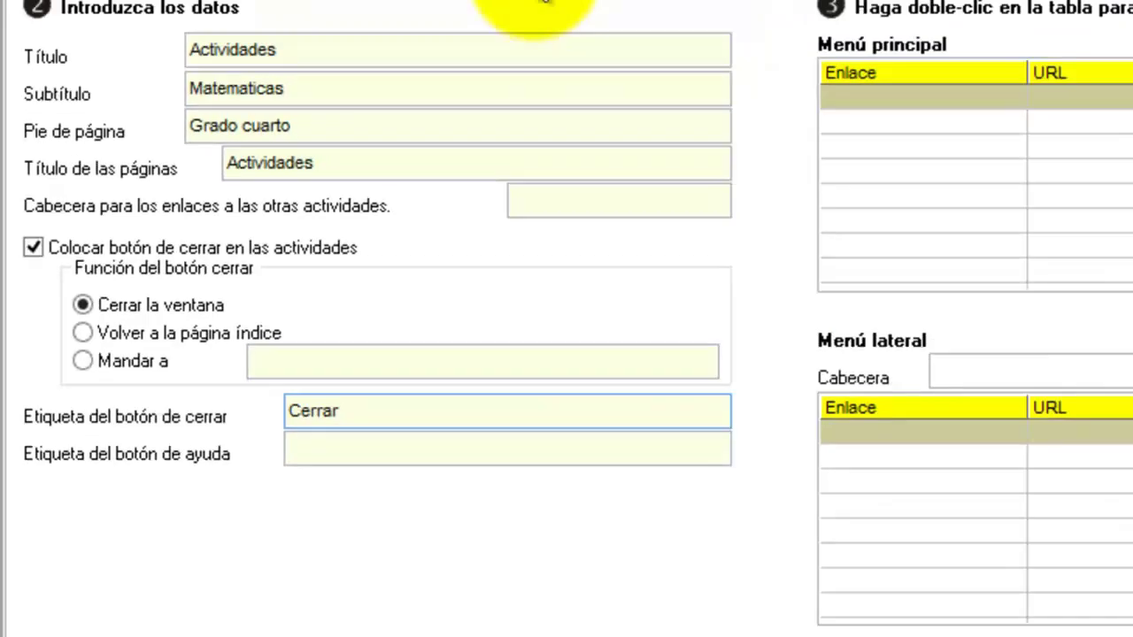
pyautogui.click(303, 106)
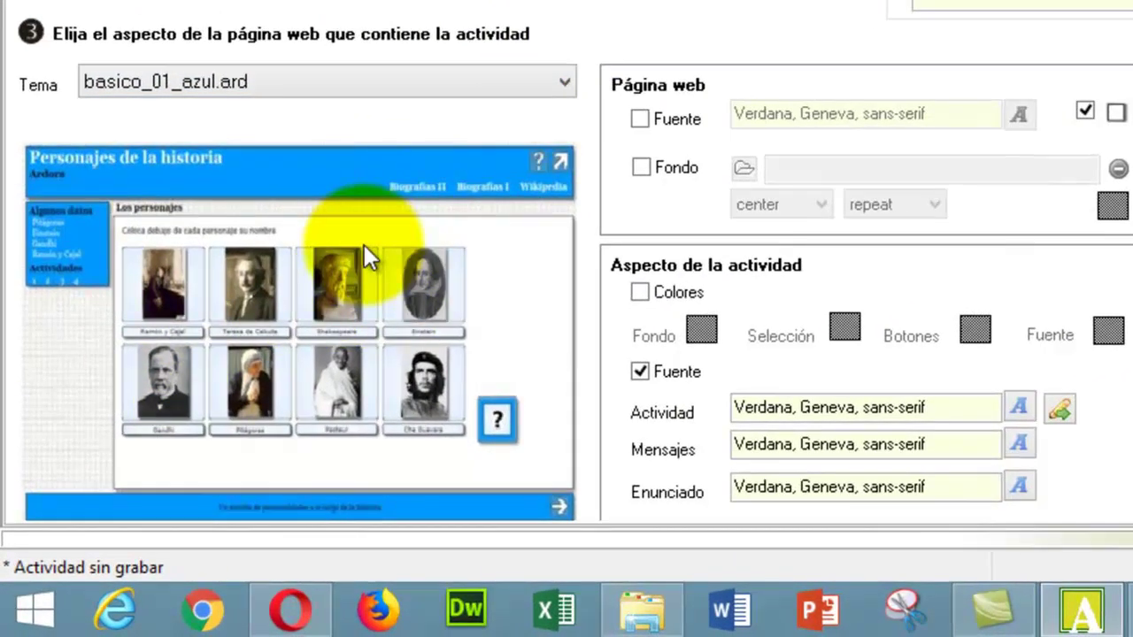
# - Try the orange and red themes, then settle on the green basico_01_verd.ard theme
pyautogui.click(514, 86)
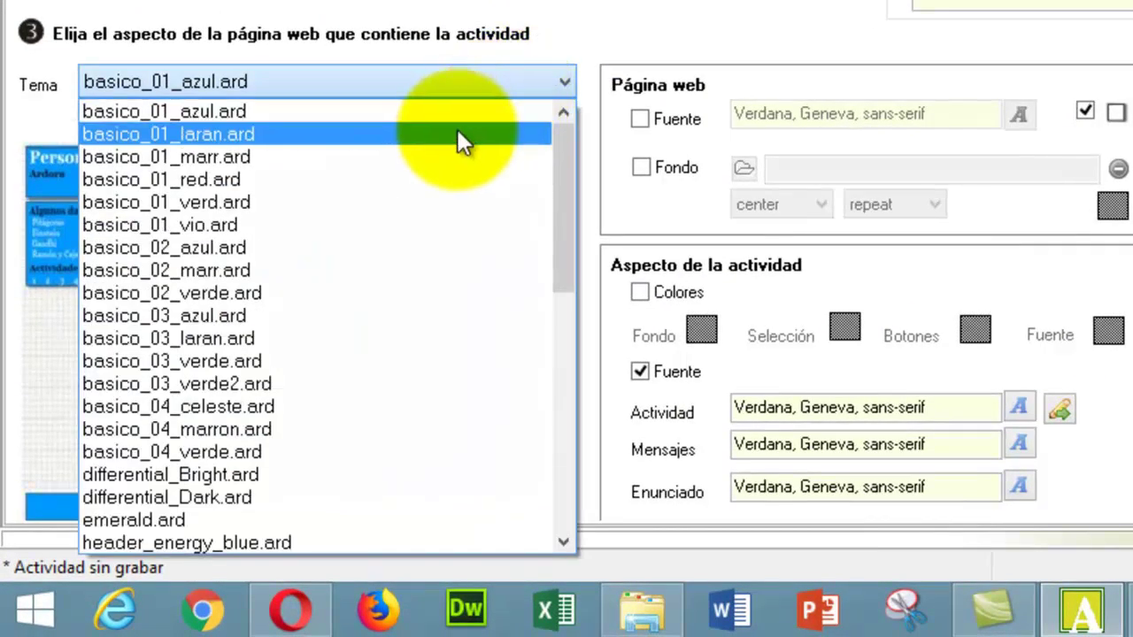
pyautogui.click(455, 134)
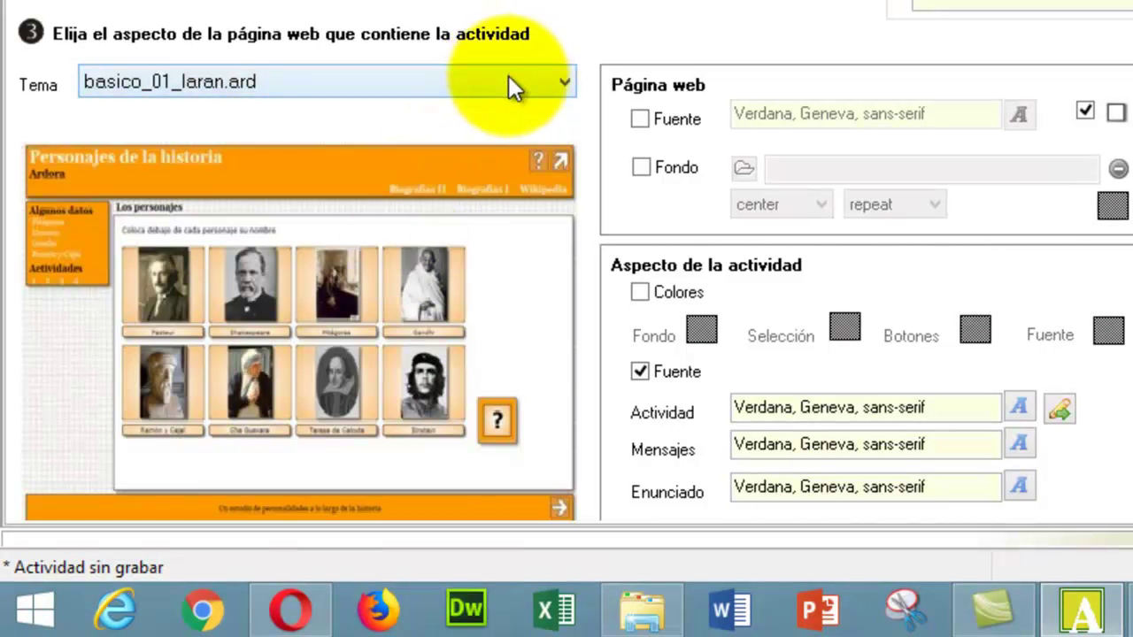
pyautogui.click(508, 75)
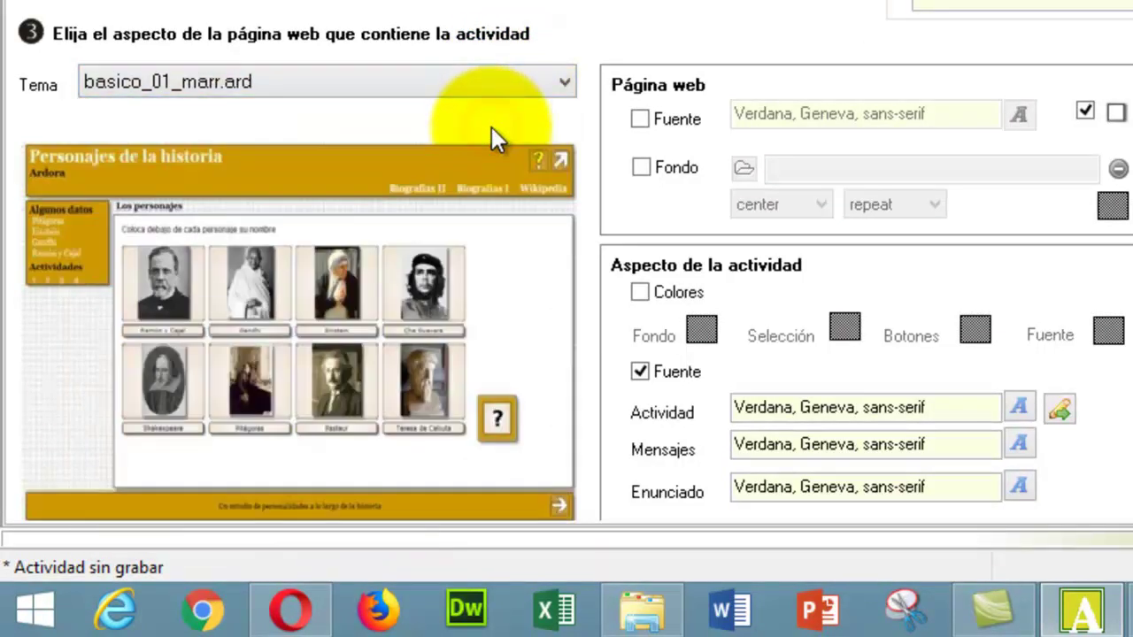
pyautogui.click(510, 91)
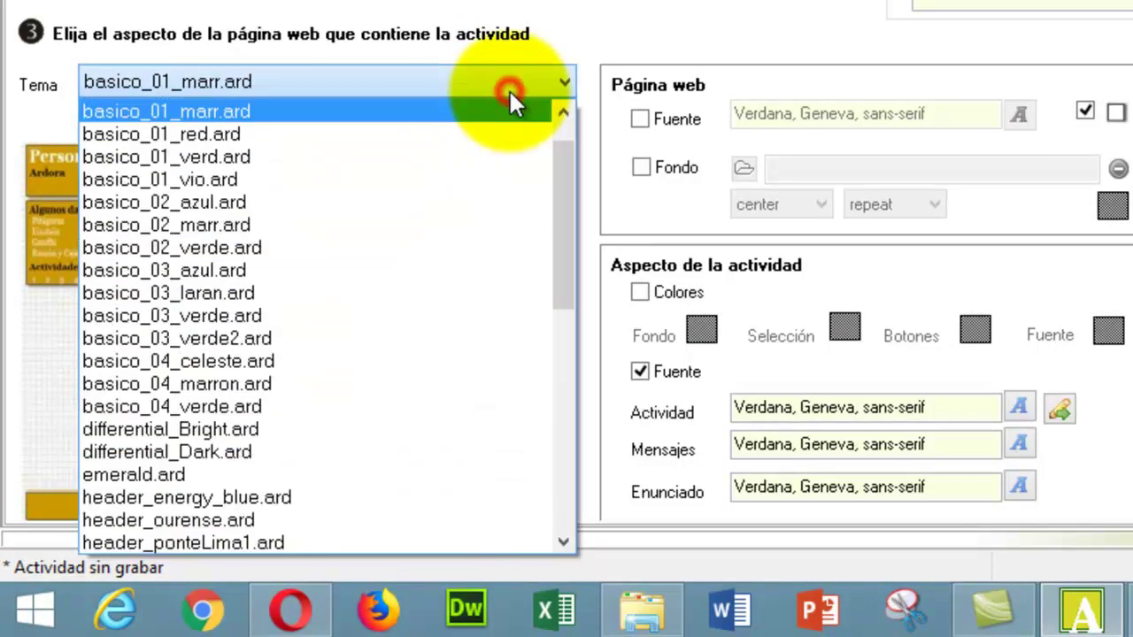
pyautogui.click(500, 134)
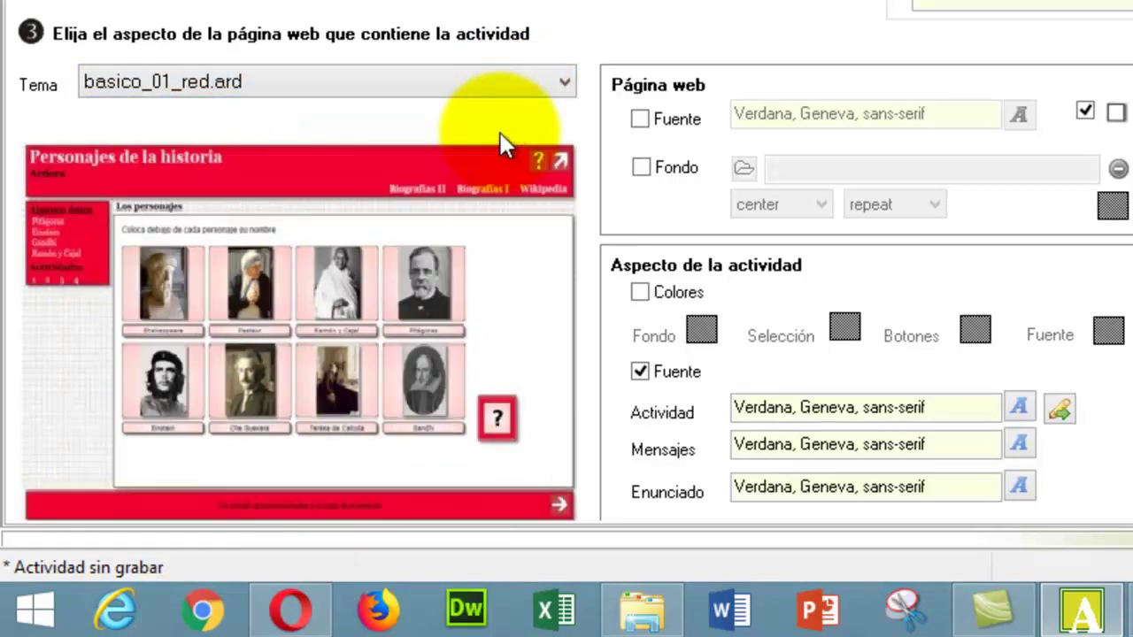
pyautogui.click(501, 89)
pyautogui.click(492, 141)
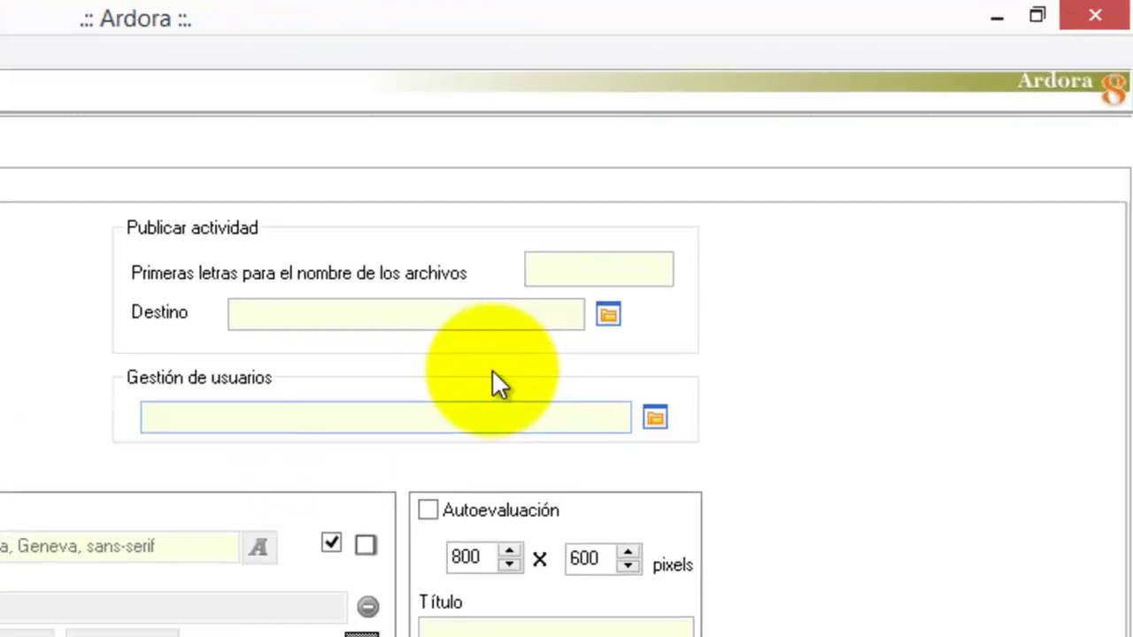
# - Set the file-name prefix paquete_actividades and publish to the Operaciones_matematicas folder
pyautogui.click(792, 160)
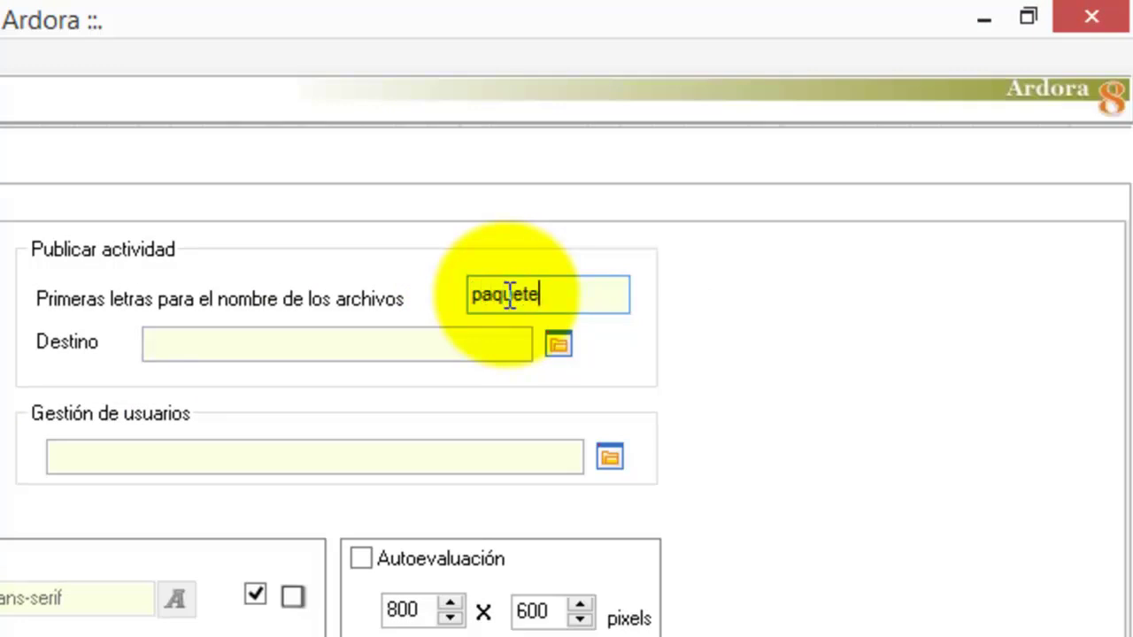
pyautogui.write('paquete_actividades')
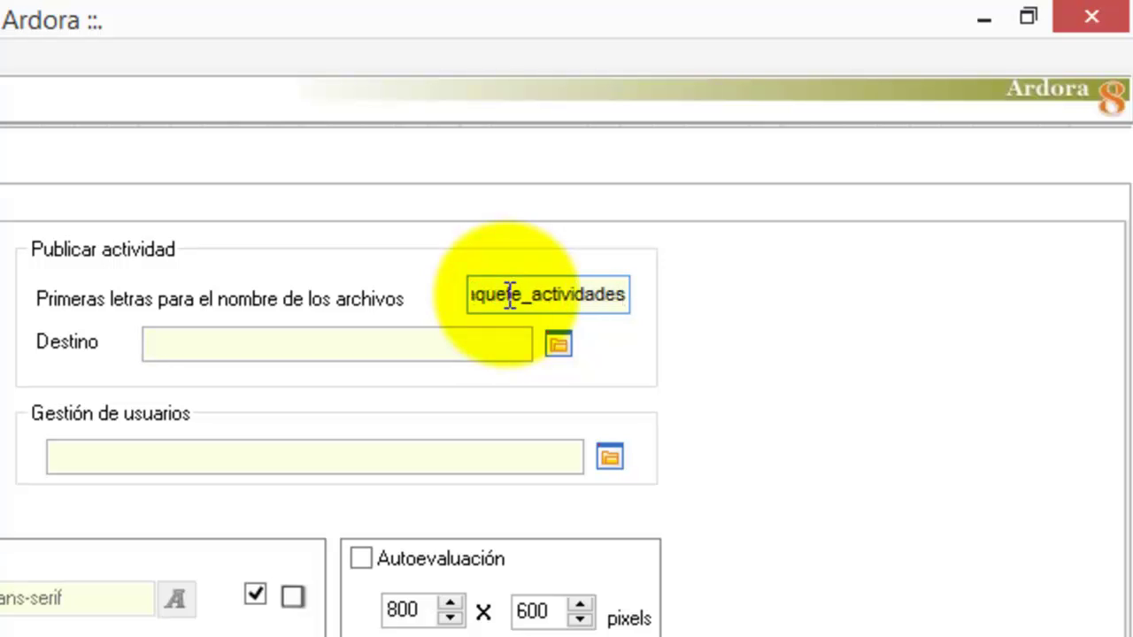
pyautogui.click(559, 347)
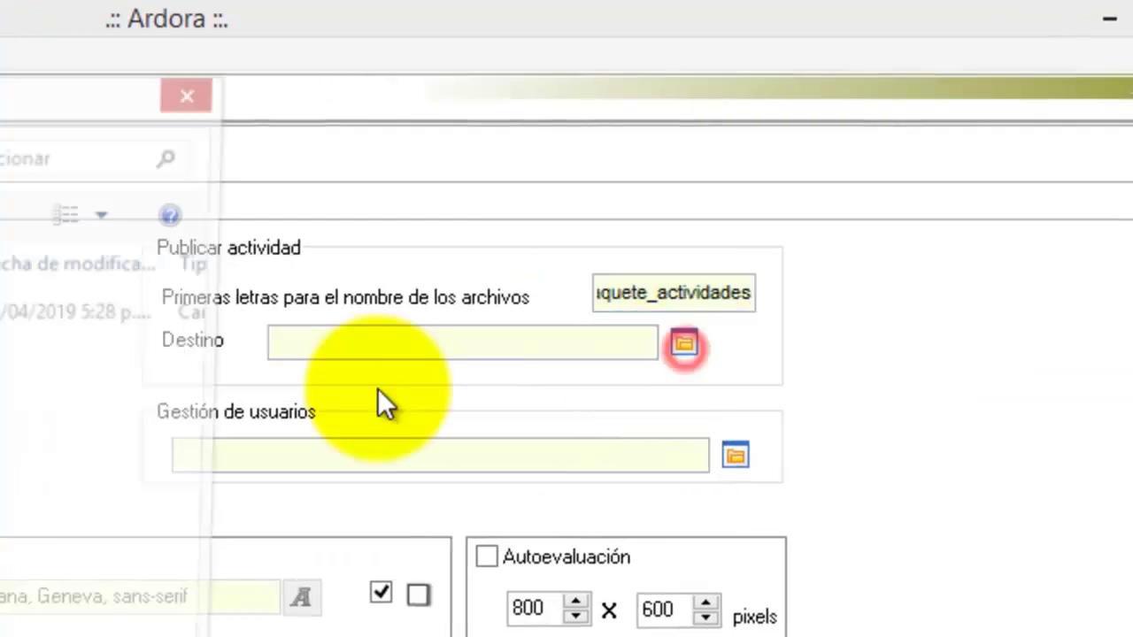
pyautogui.click(201, 142)
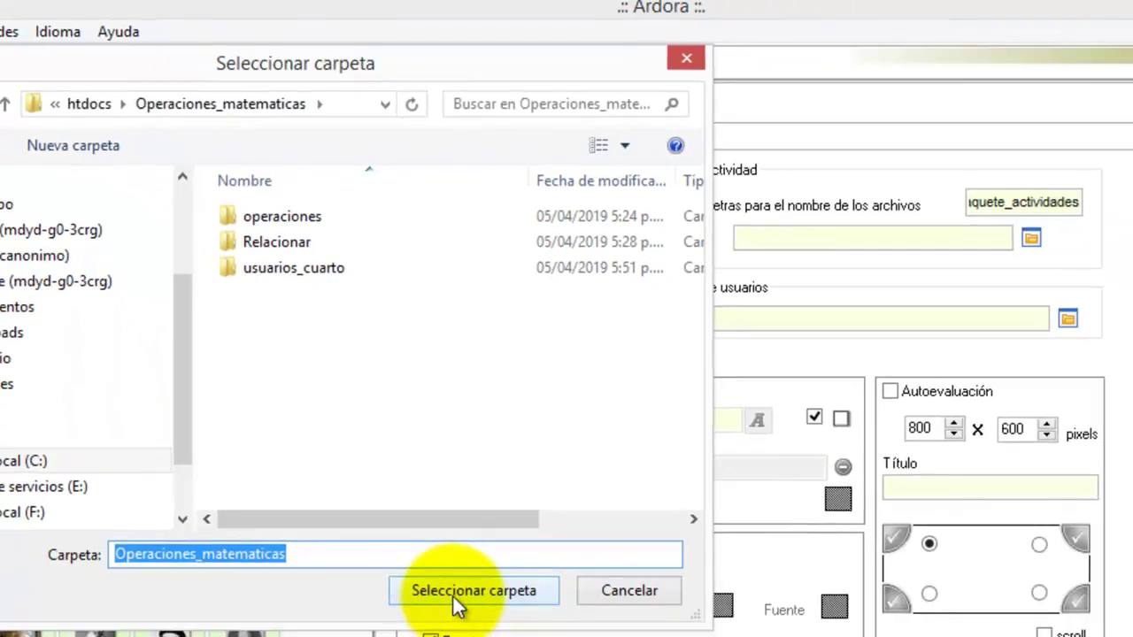
pyautogui.click(668, 636)
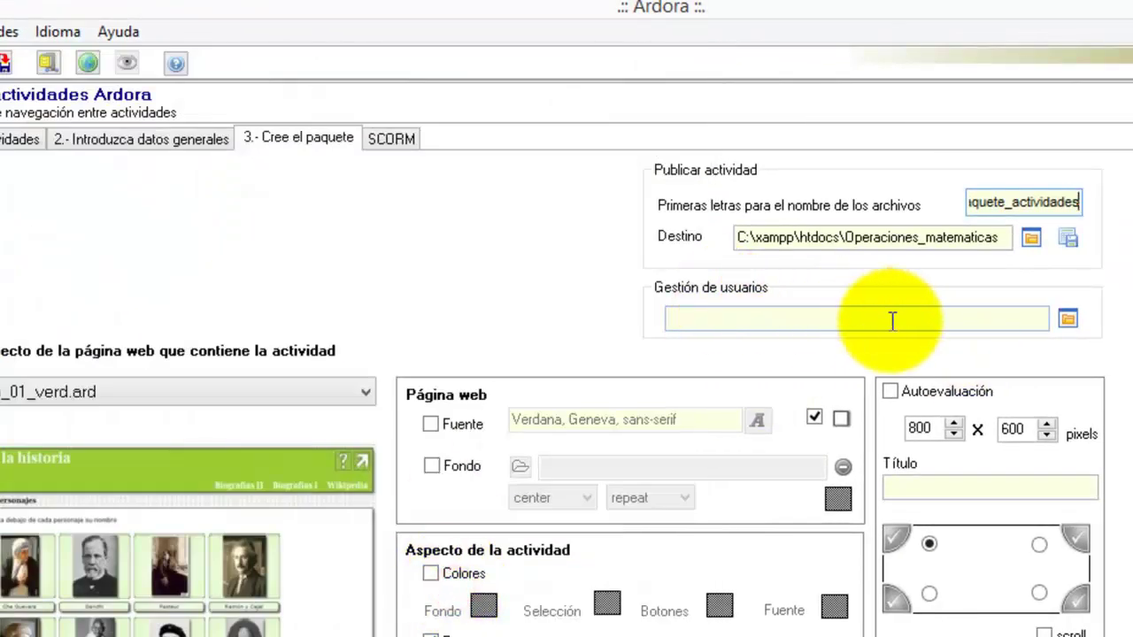
# - Link user management to the usuarios_cuarto folder
pyautogui.click(1068, 318)
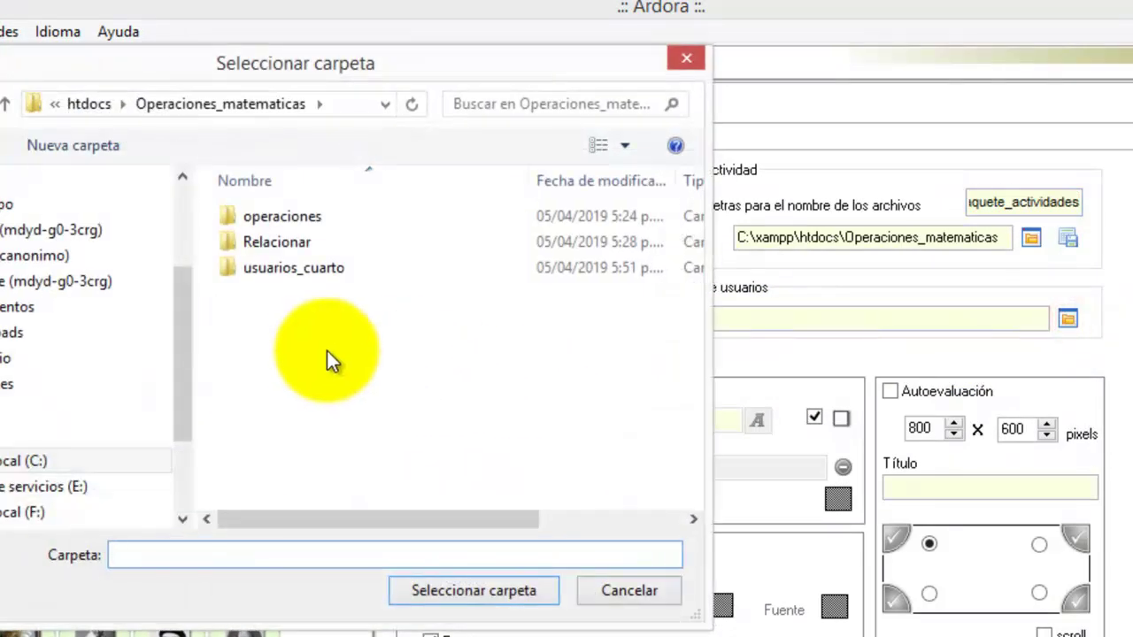
pyautogui.click(295, 269)
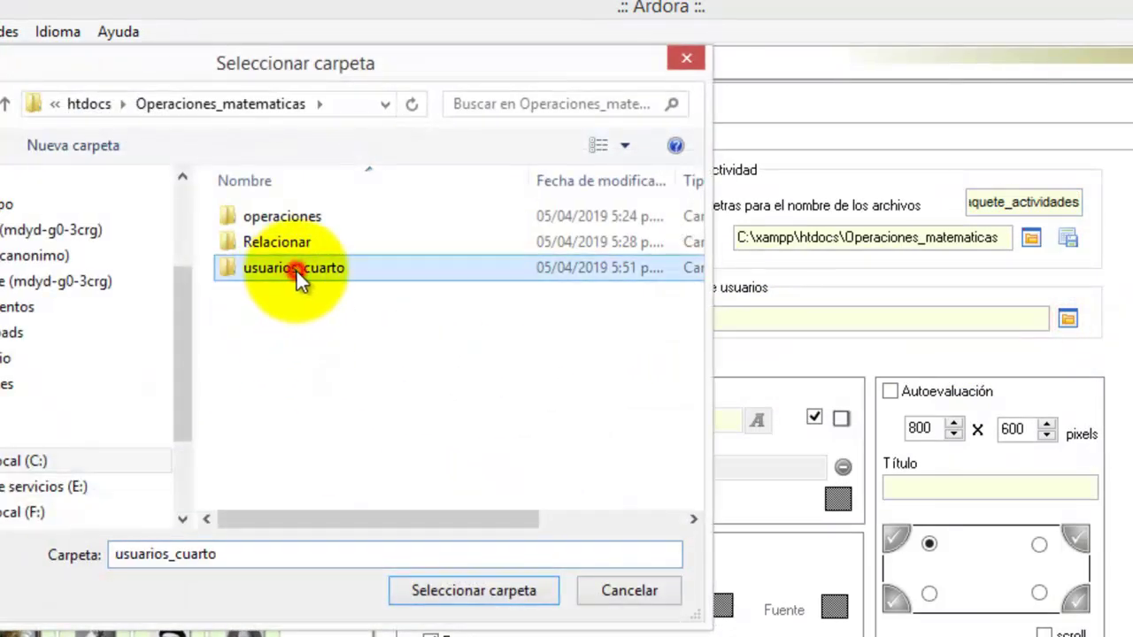
pyautogui.click(469, 604)
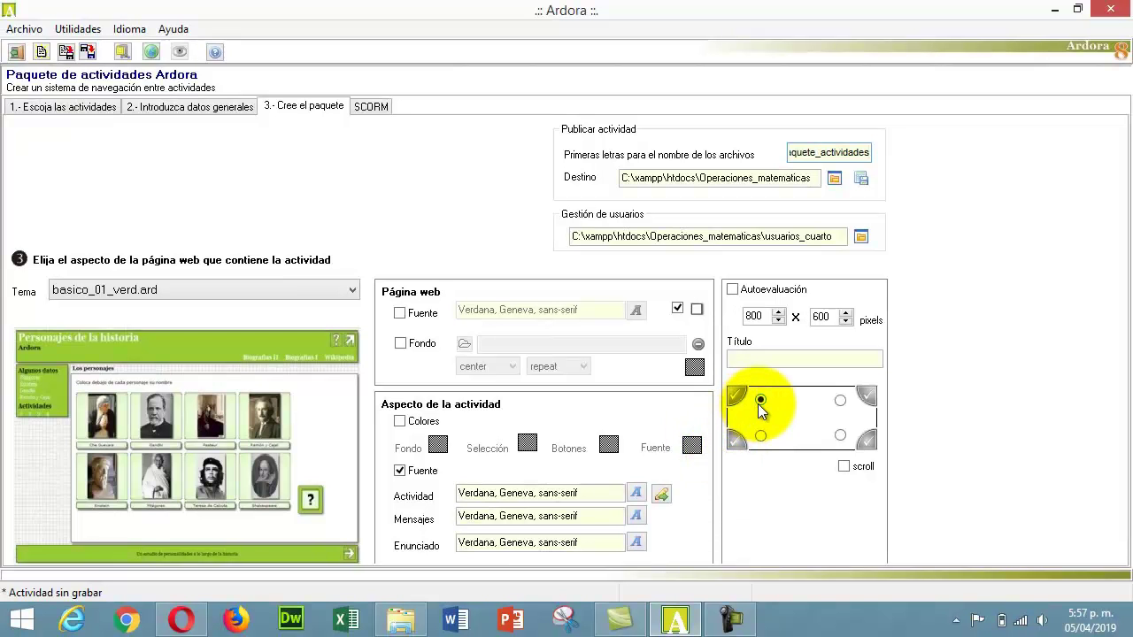
pyautogui.click(760, 435)
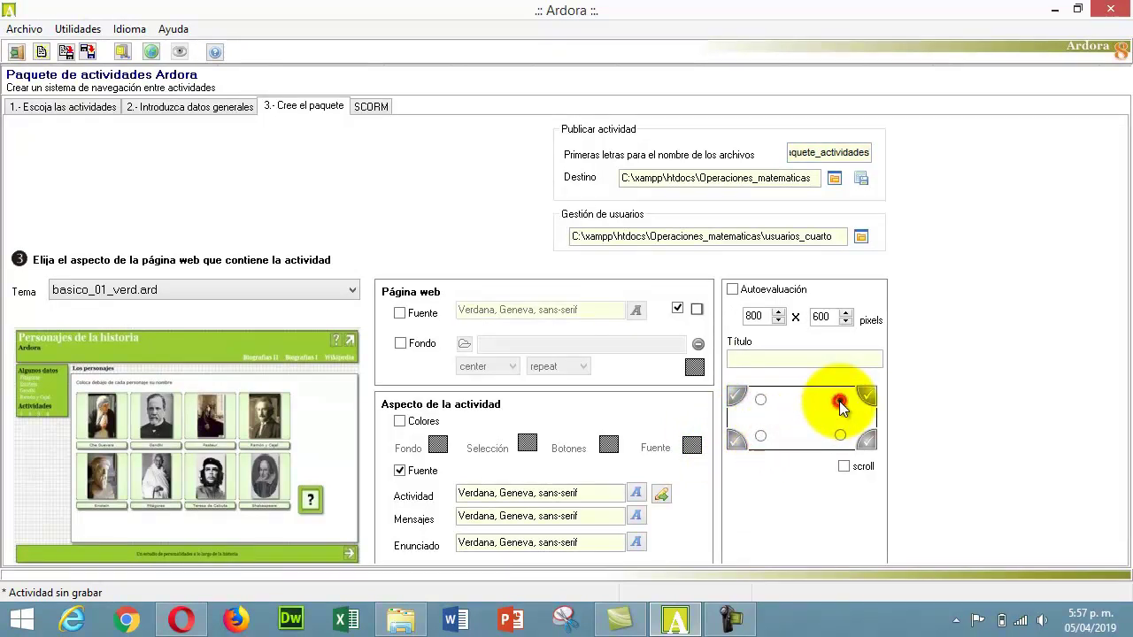
pyautogui.click(840, 435)
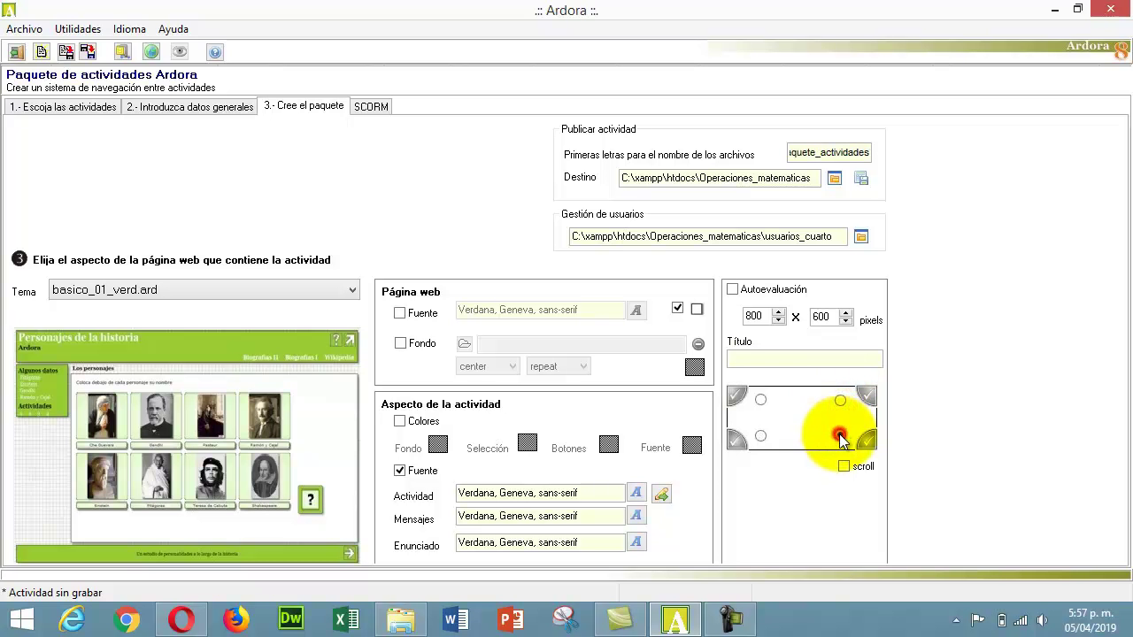
pyautogui.click(761, 402)
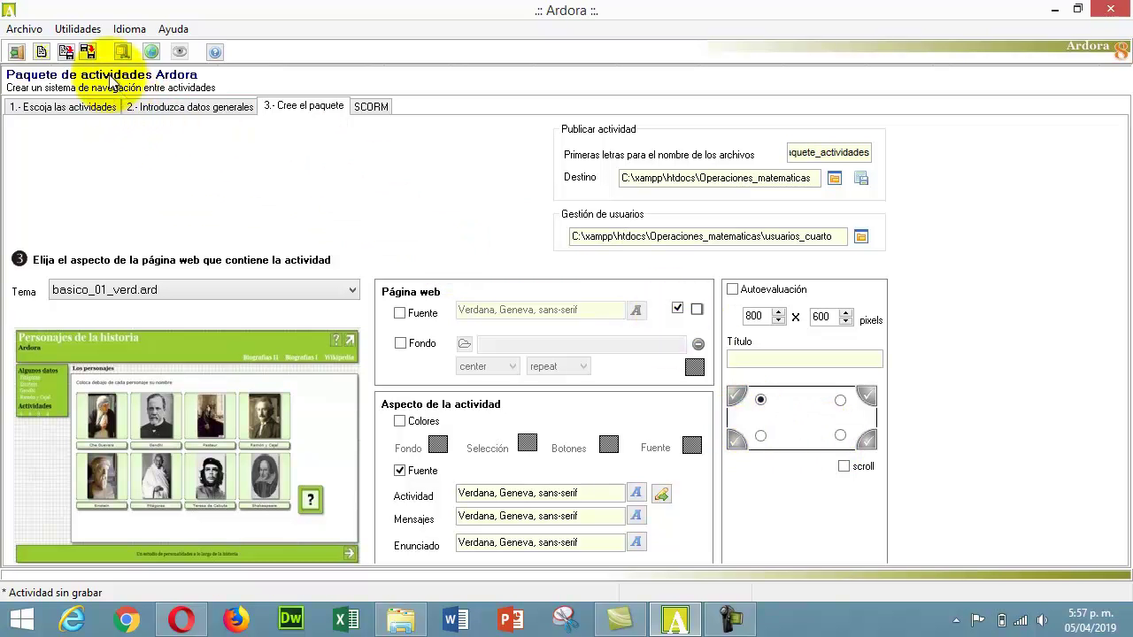
# - Save the package as paquete_actividades.ard
pyautogui.click(88, 53)
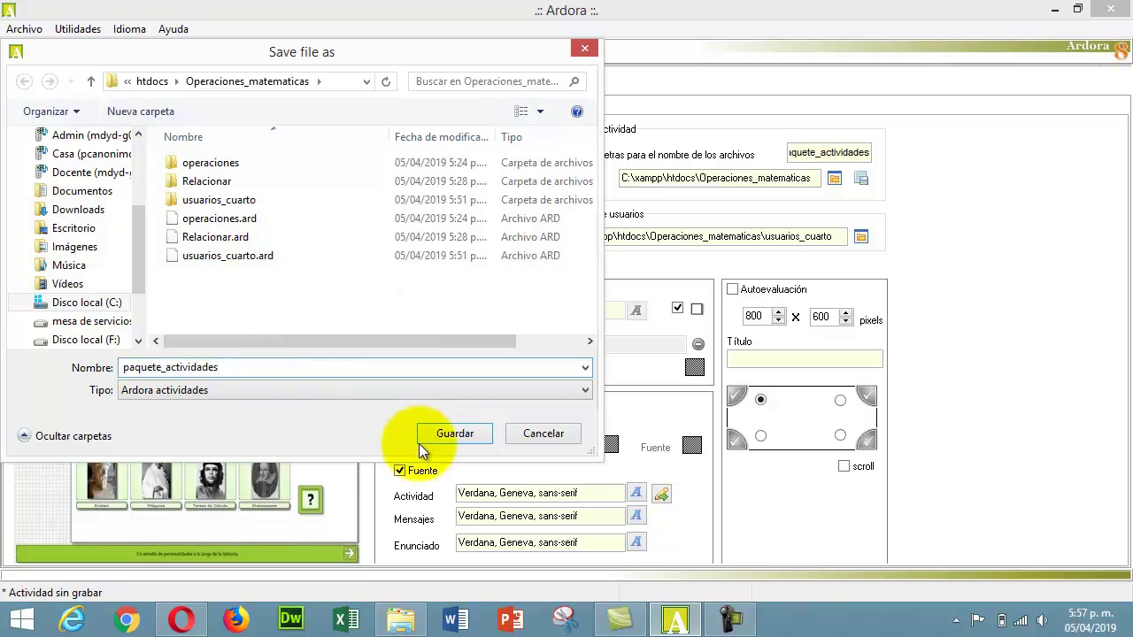
pyautogui.doubleClick(287, 371)
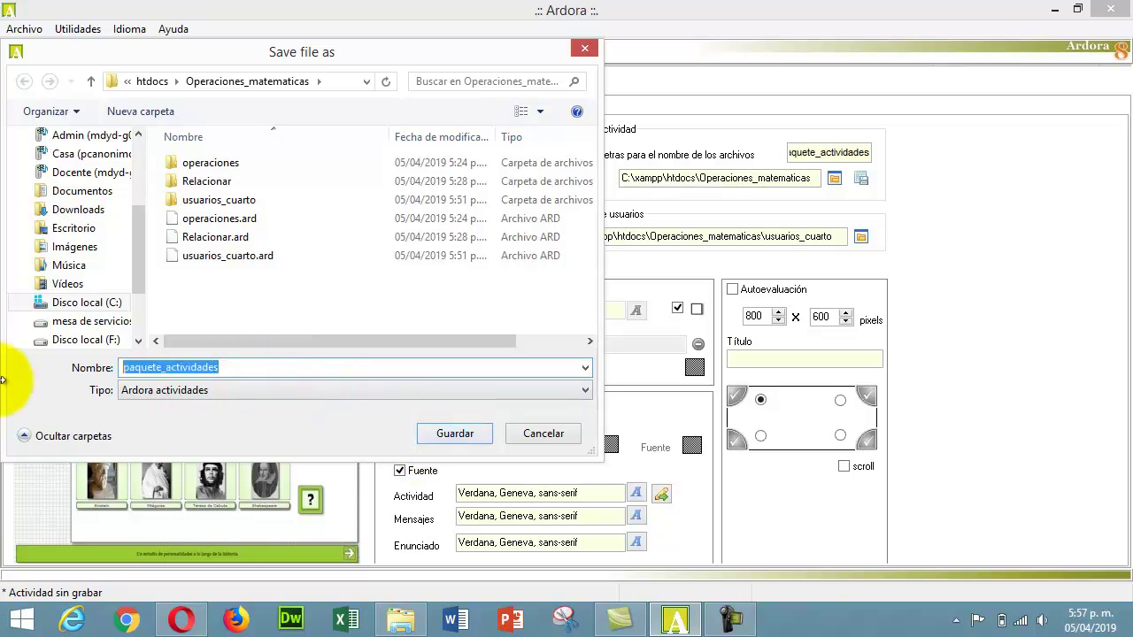
pyautogui.click(455, 434)
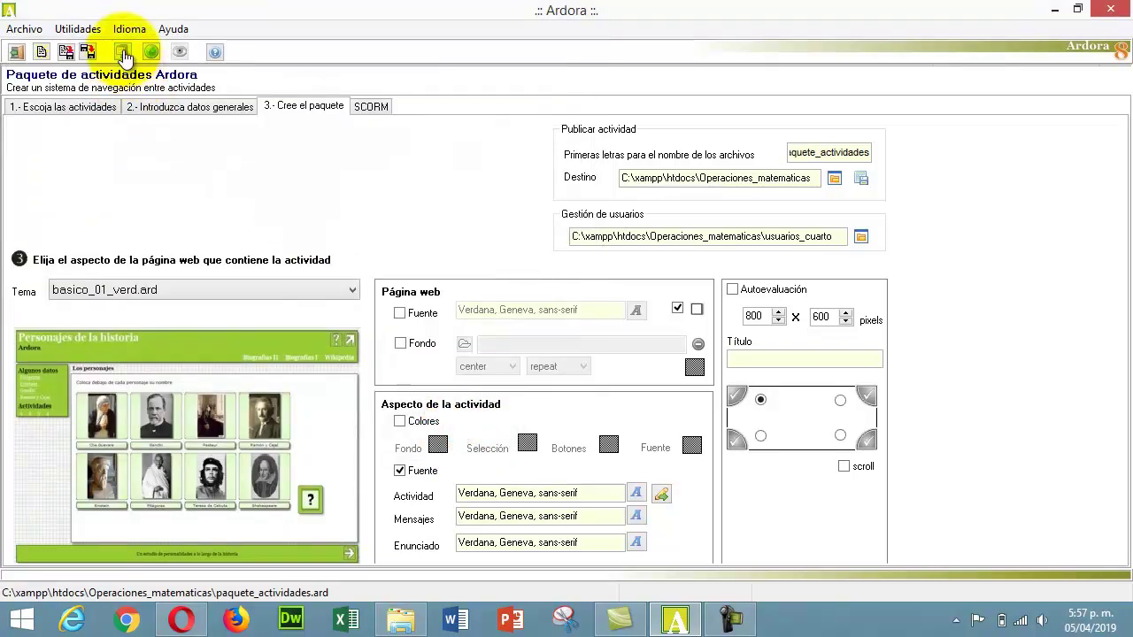
# - Export the package as the paquete_actividades zip file
pyautogui.click(124, 53)
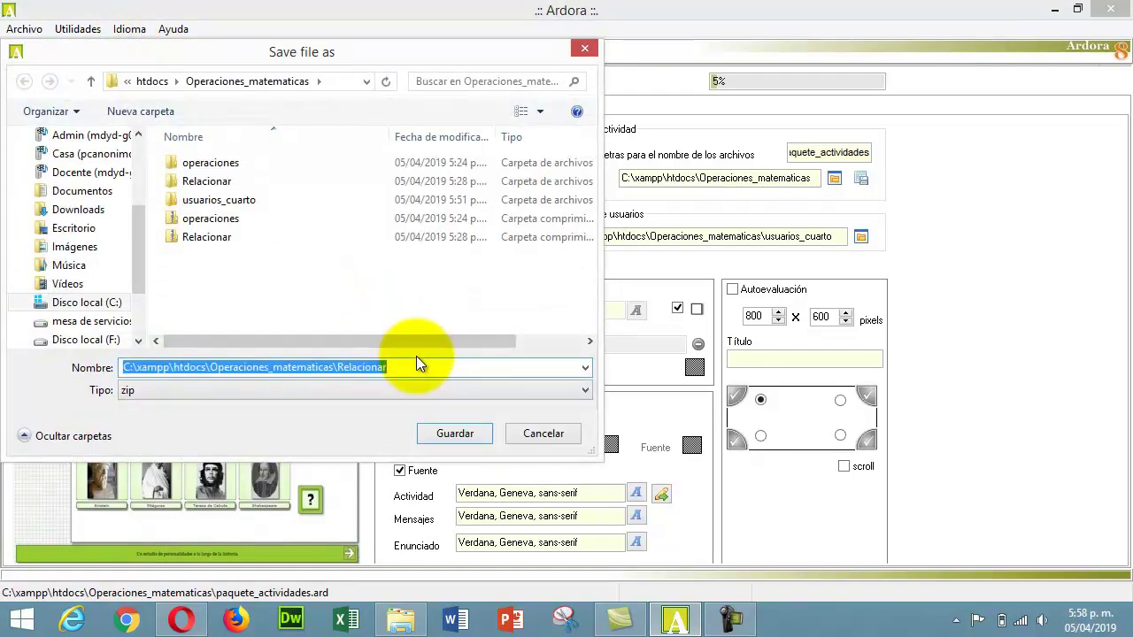
pyautogui.write('paquete_actividades')
pyautogui.click(454, 433)
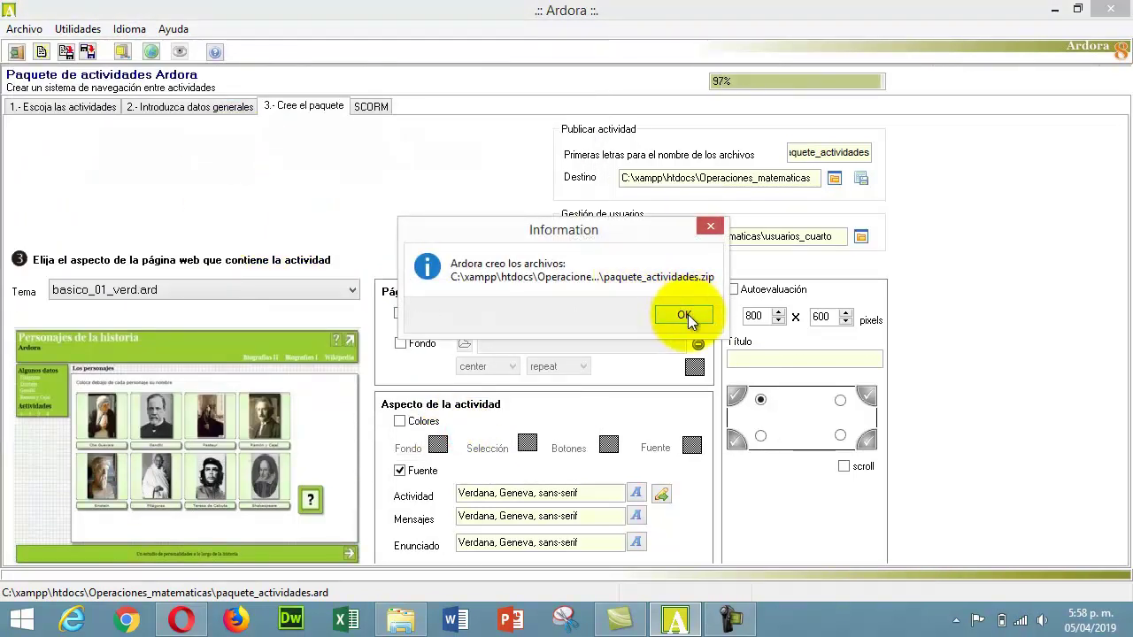
pyautogui.click(685, 317)
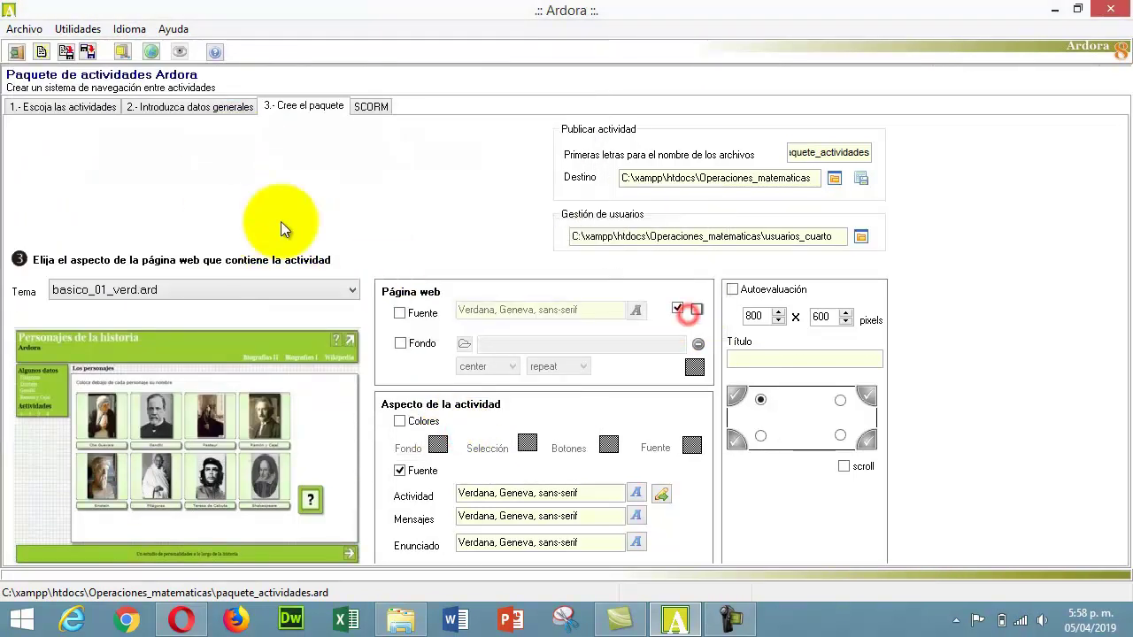
# - Publish the package as a web folder and view Operaciones_matematicas in File Explorer
pyautogui.click(151, 53)
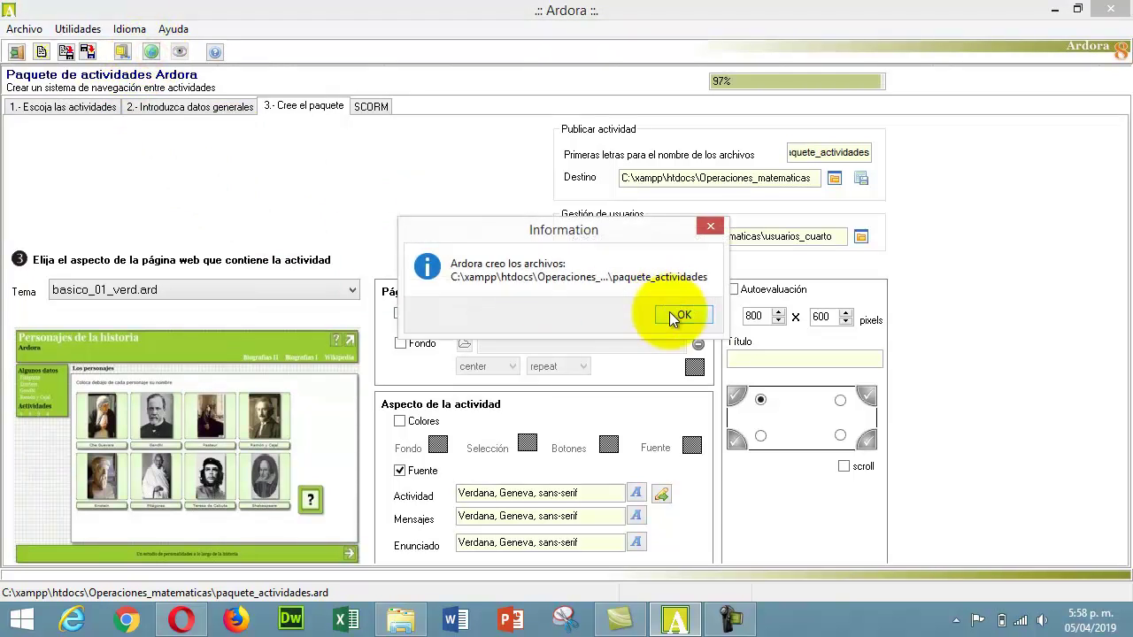
pyautogui.click(679, 315)
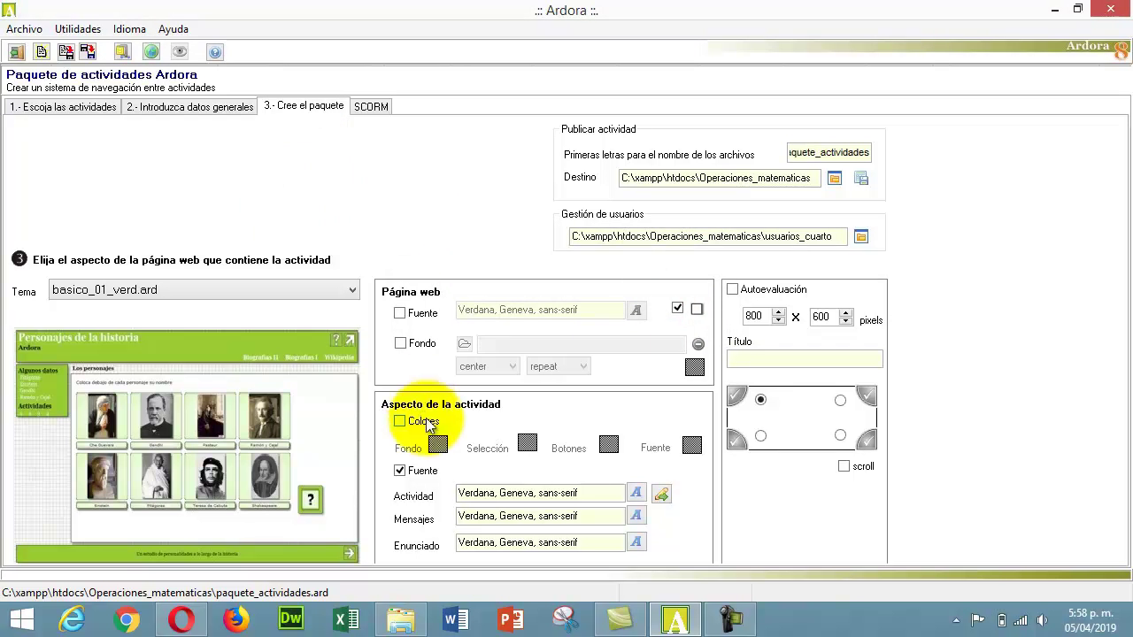
pyautogui.click(401, 621)
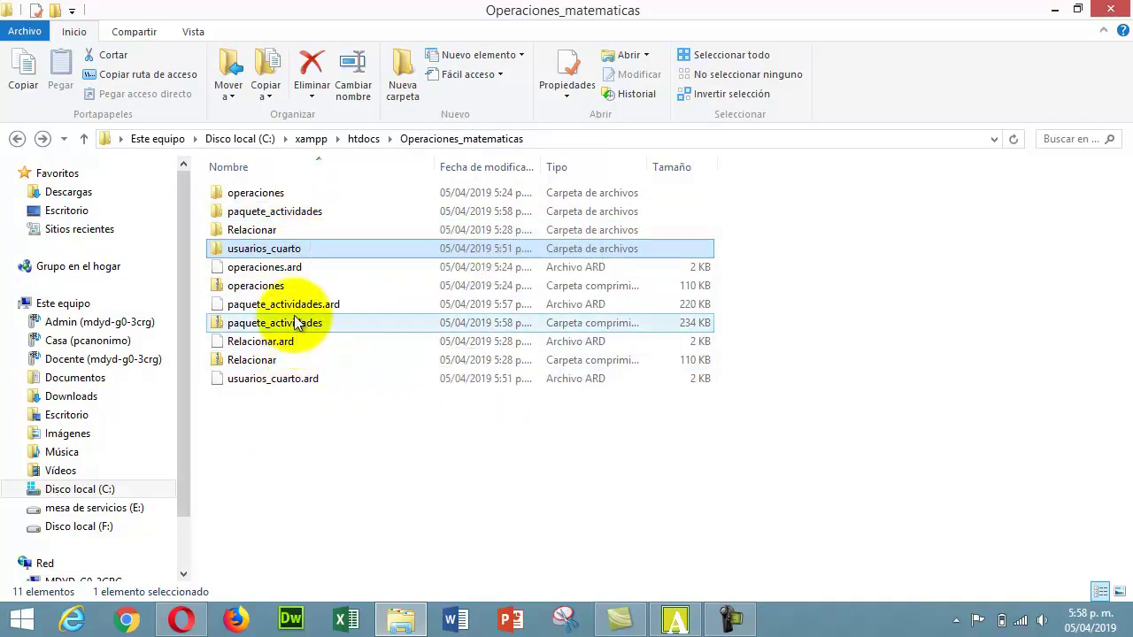
# - Open the paquete_actividades folder and jump to its index file
pyautogui.doubleClick(299, 218)
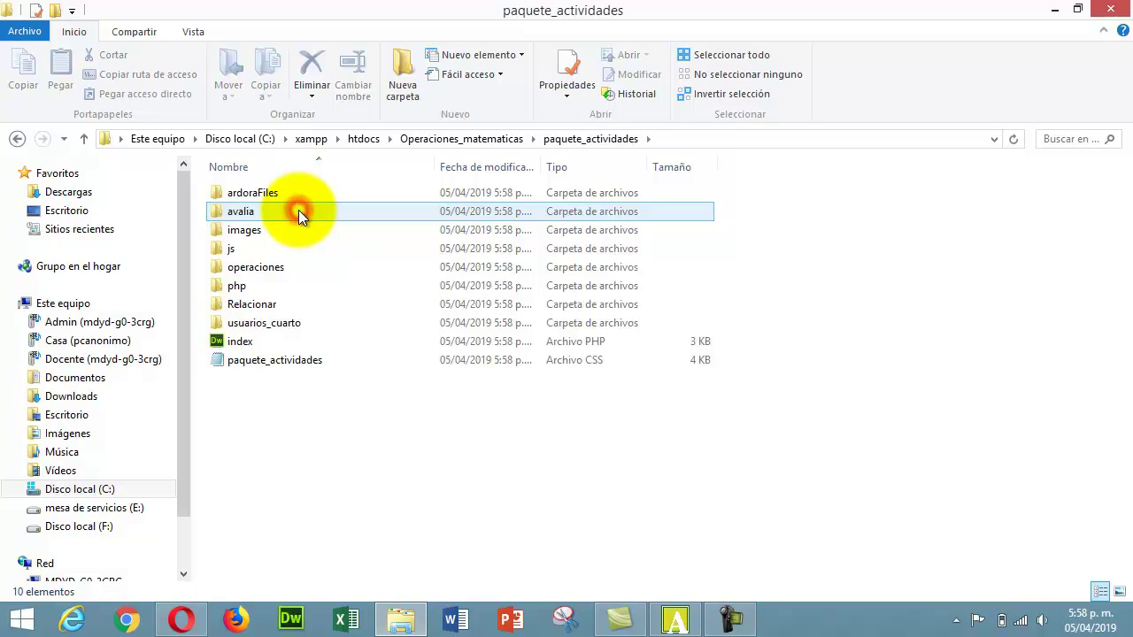
pyautogui.press('i')
pyautogui.press('n')
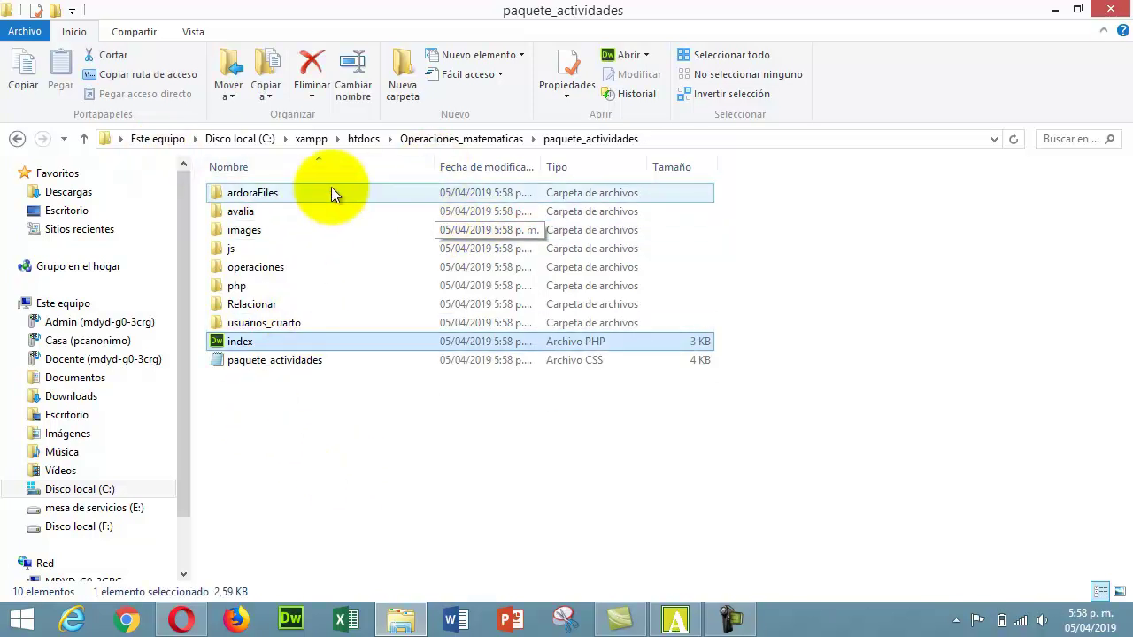
# - Back in the xampp folder, launch xampp_start to start the servers
pyautogui.click(309, 140)
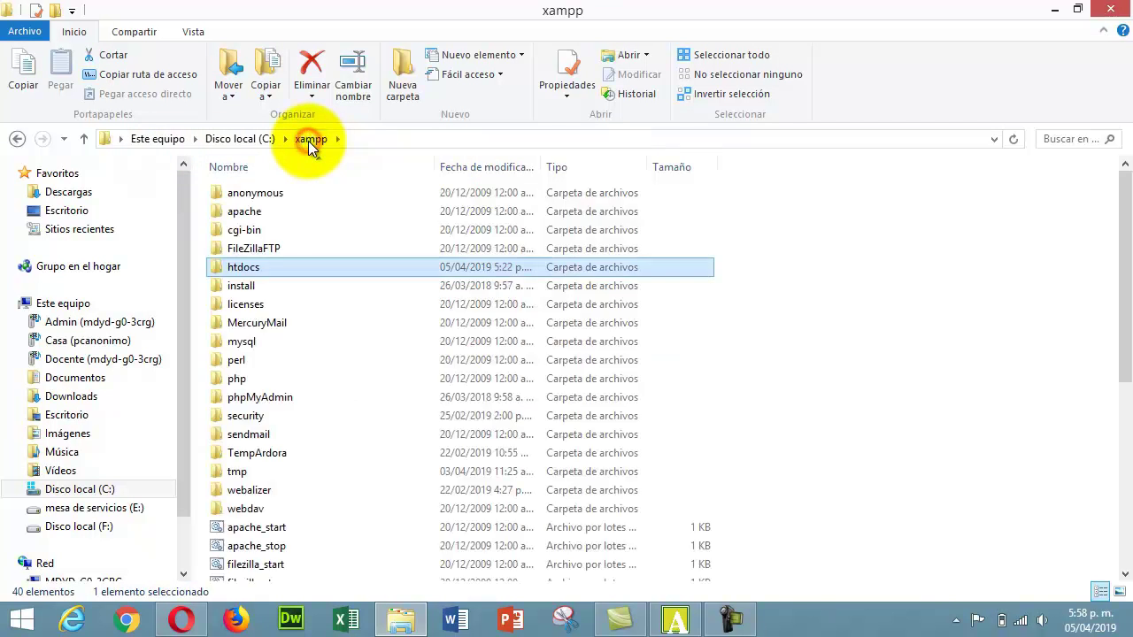
pyautogui.moveTo(1122, 330); pyautogui.dragTo(1122, 497)
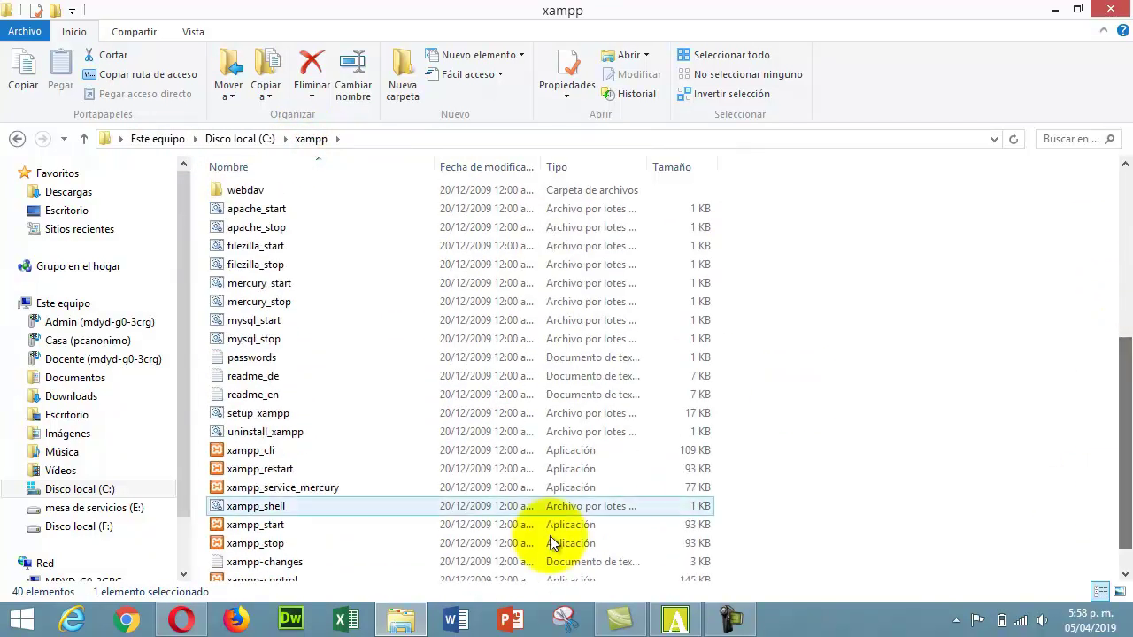
pyautogui.click(278, 525)
pyautogui.doubleClick(278, 525)
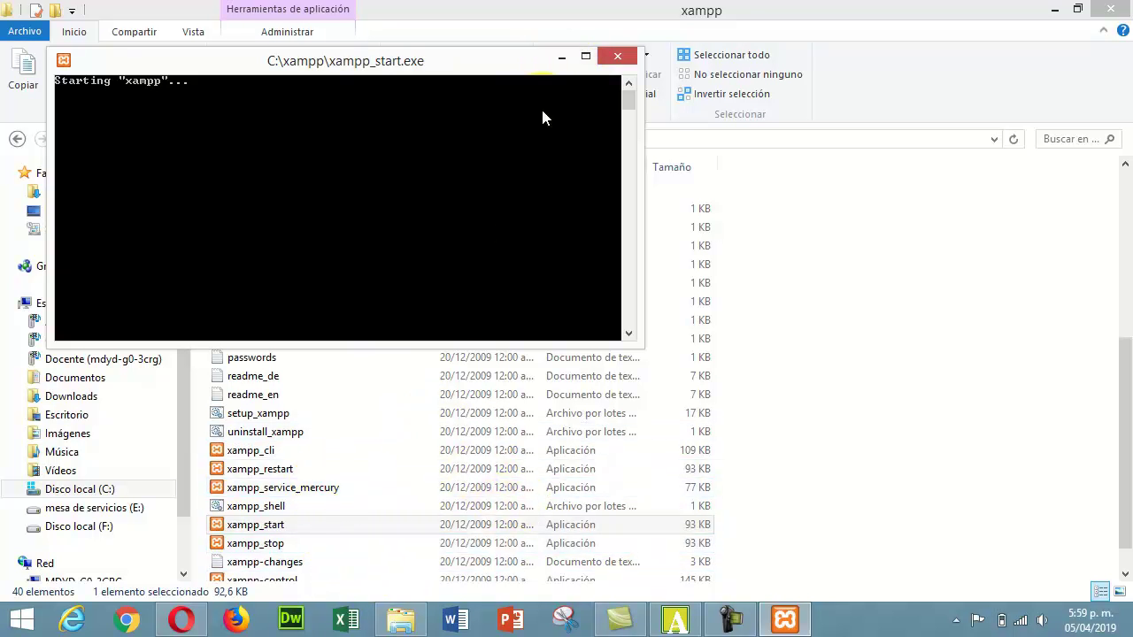
# - Close the startup console, check in xampp-control that Apache and MySql run, then close it
pyautogui.click(618, 55)
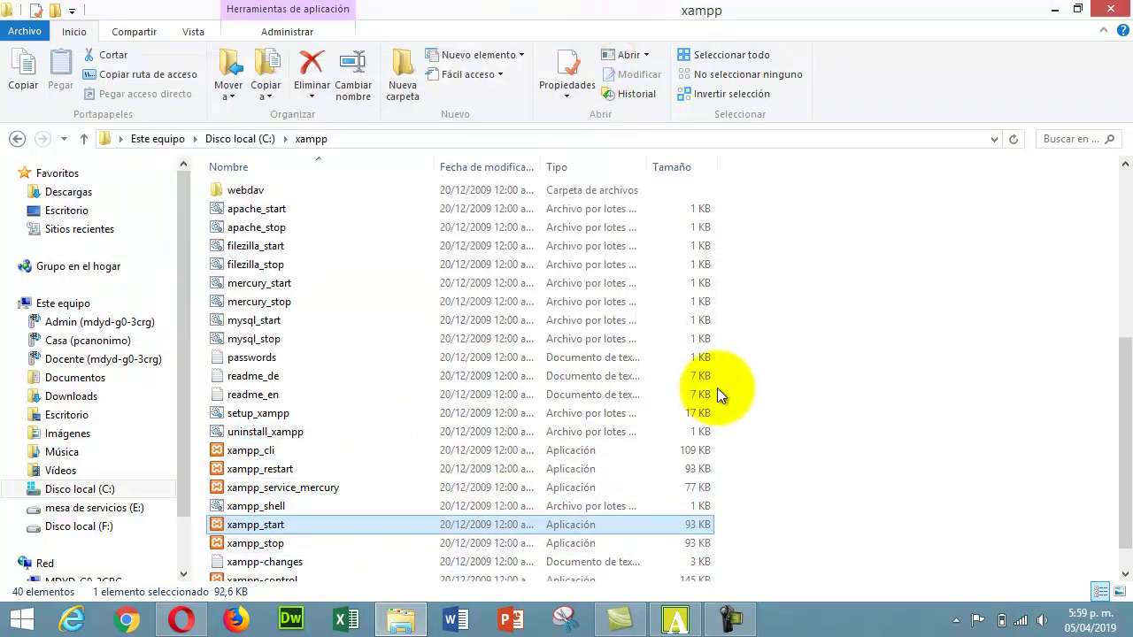
pyautogui.scroll(-1, 1119, 416)
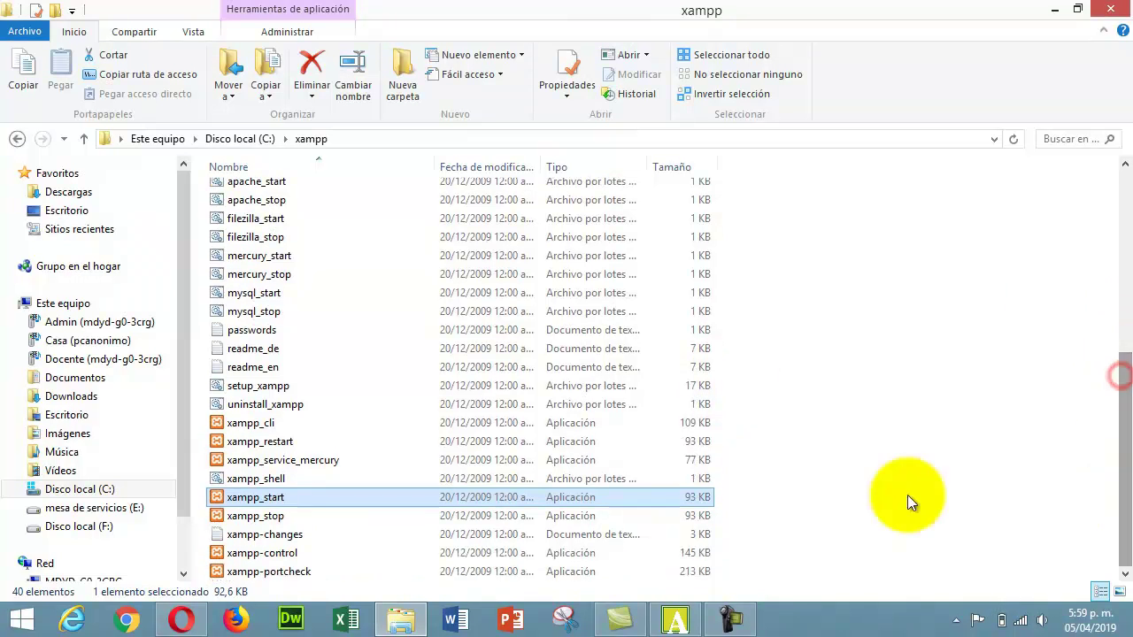
pyautogui.click(294, 553)
pyautogui.doubleClick(295, 553)
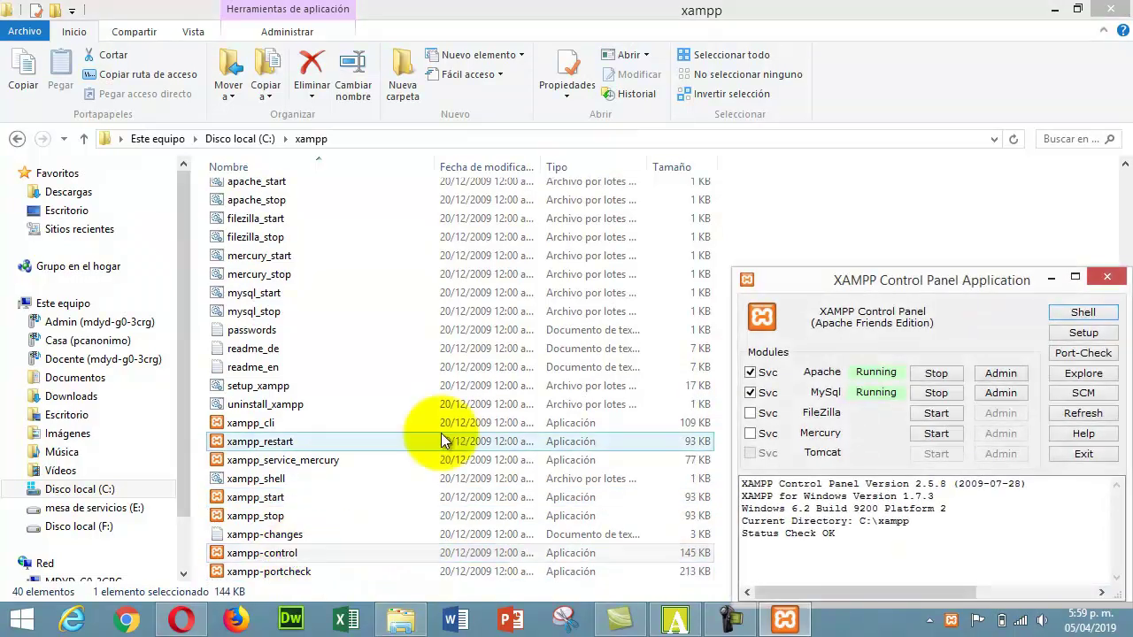
pyautogui.click(1105, 279)
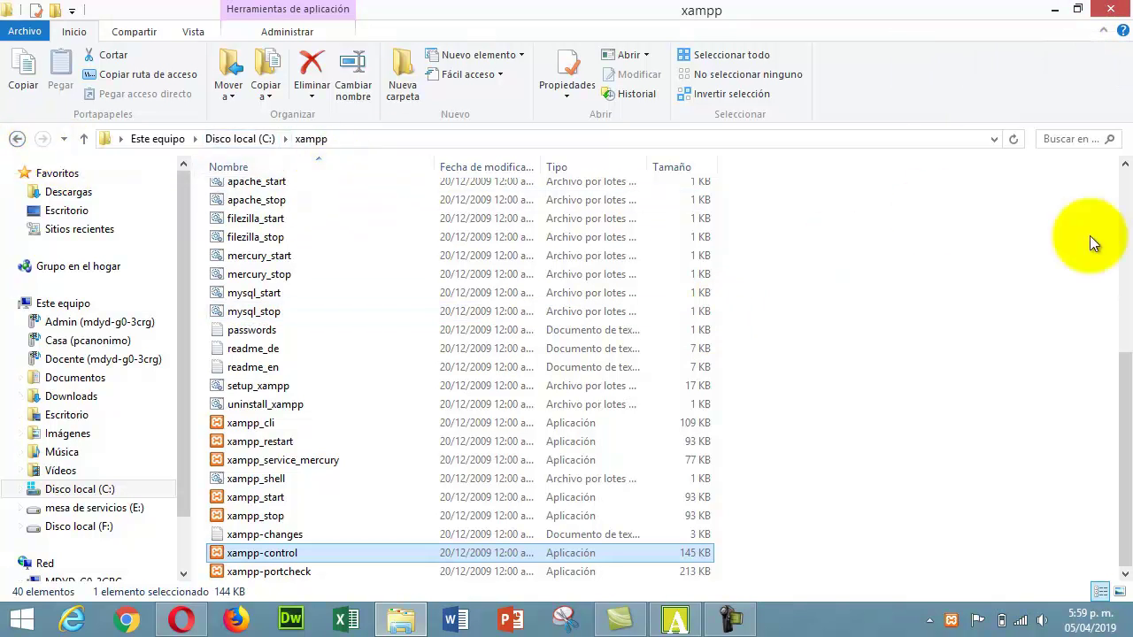
pyautogui.click(1125, 190)
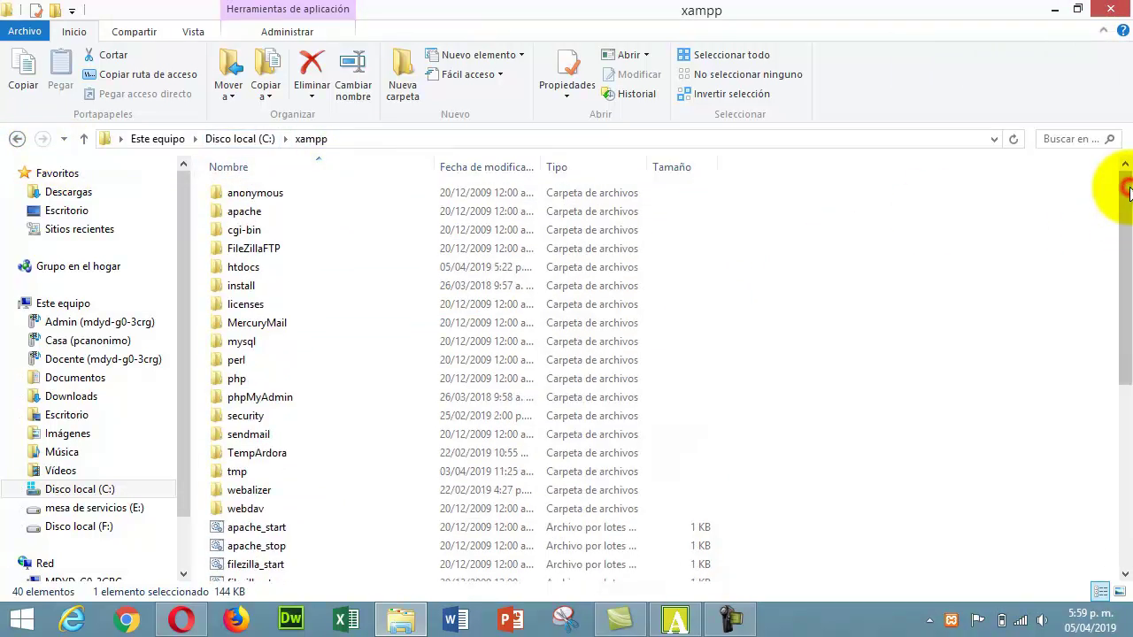
# - Navigate into htdocs\Operaciones_matematicas\paquete_actividades
pyautogui.doubleClick(236, 268)
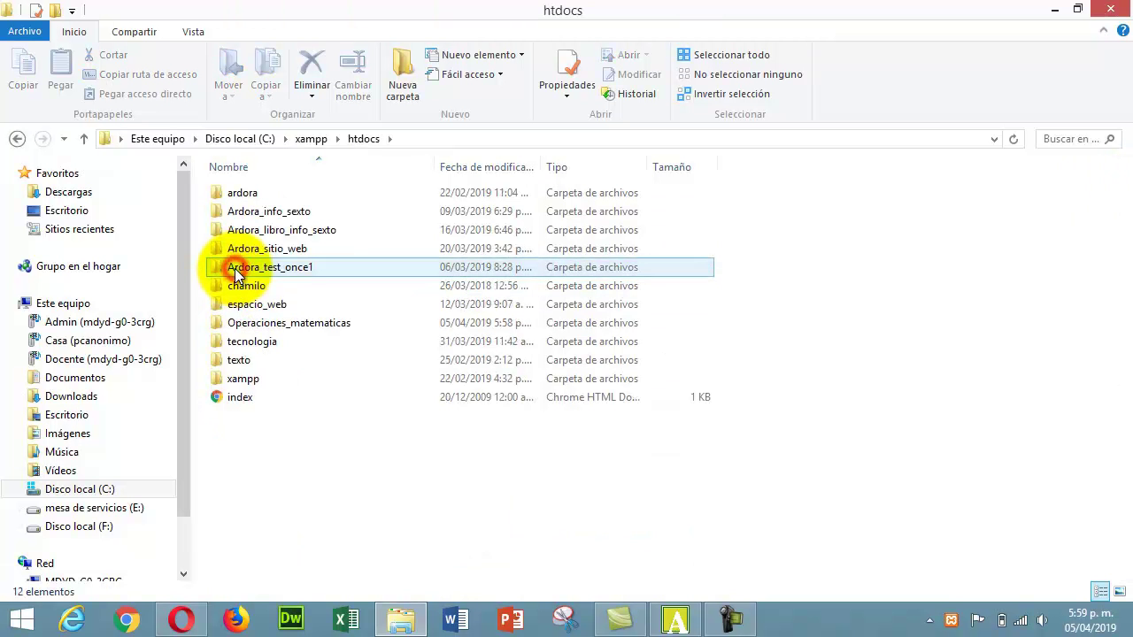
pyautogui.doubleClick(308, 324)
pyautogui.click(313, 213)
pyautogui.doubleClick(313, 214)
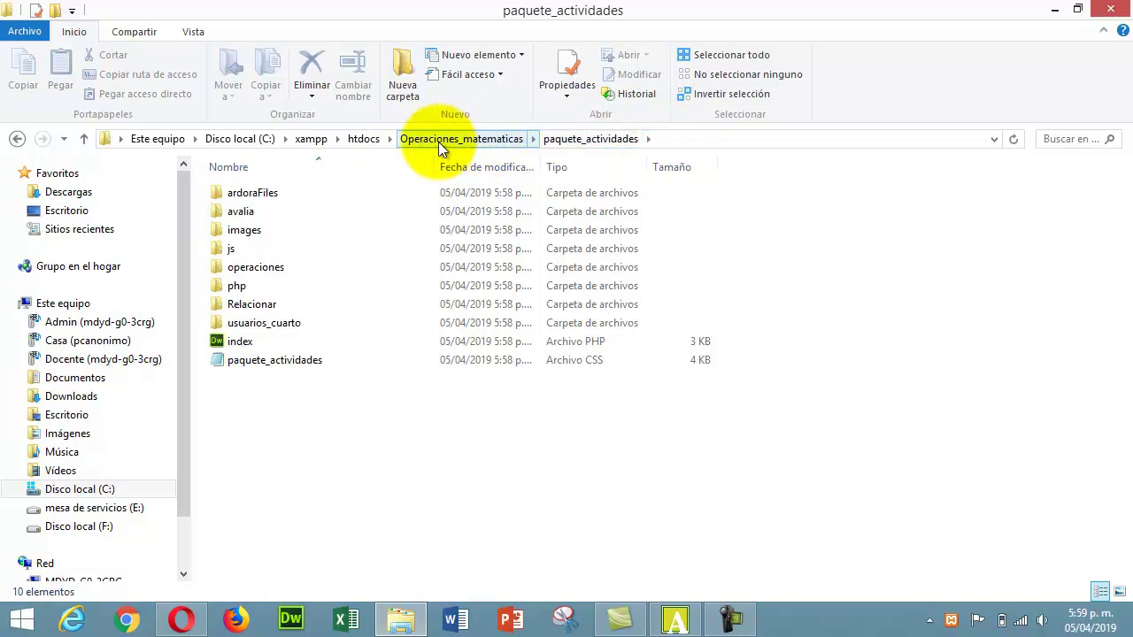
pyautogui.click(576, 466)
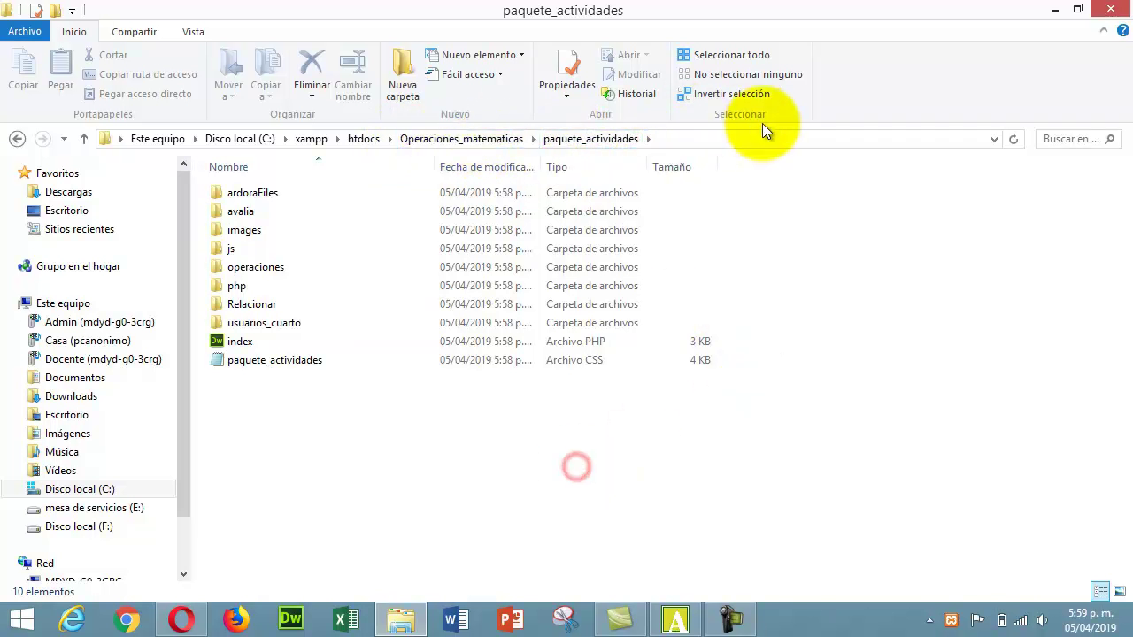
# - Copy the 'Operaciones_matematicas\paquete_actividades' portion of the address bar path
pyautogui.click(759, 139)
pyautogui.click(447, 139)
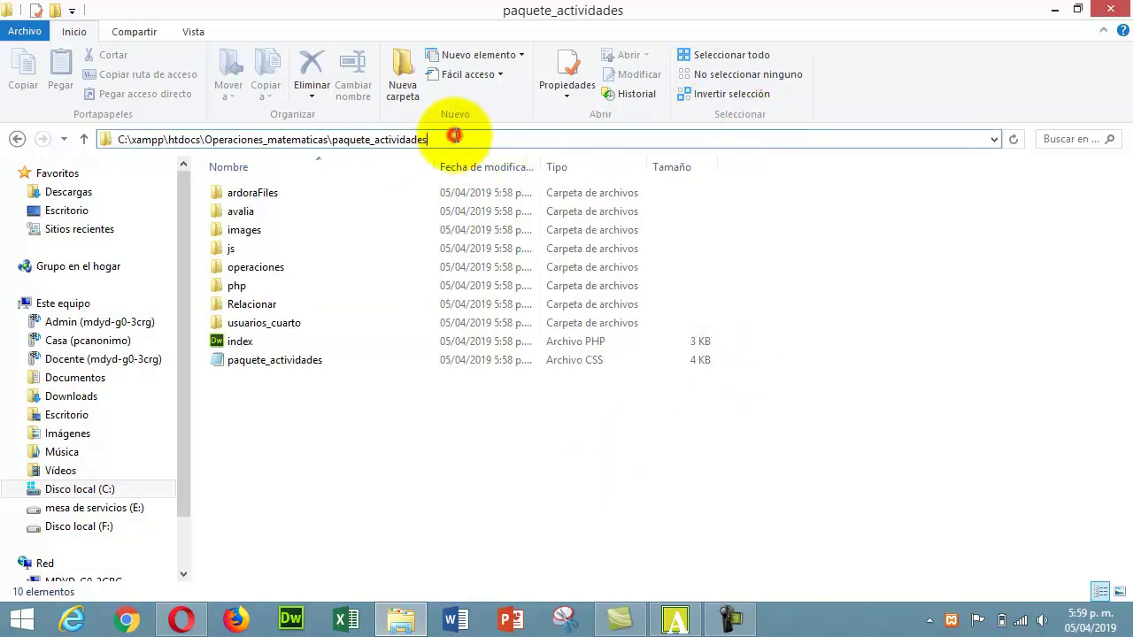
pyautogui.moveTo(433, 141); pyautogui.dragTo(204, 142)
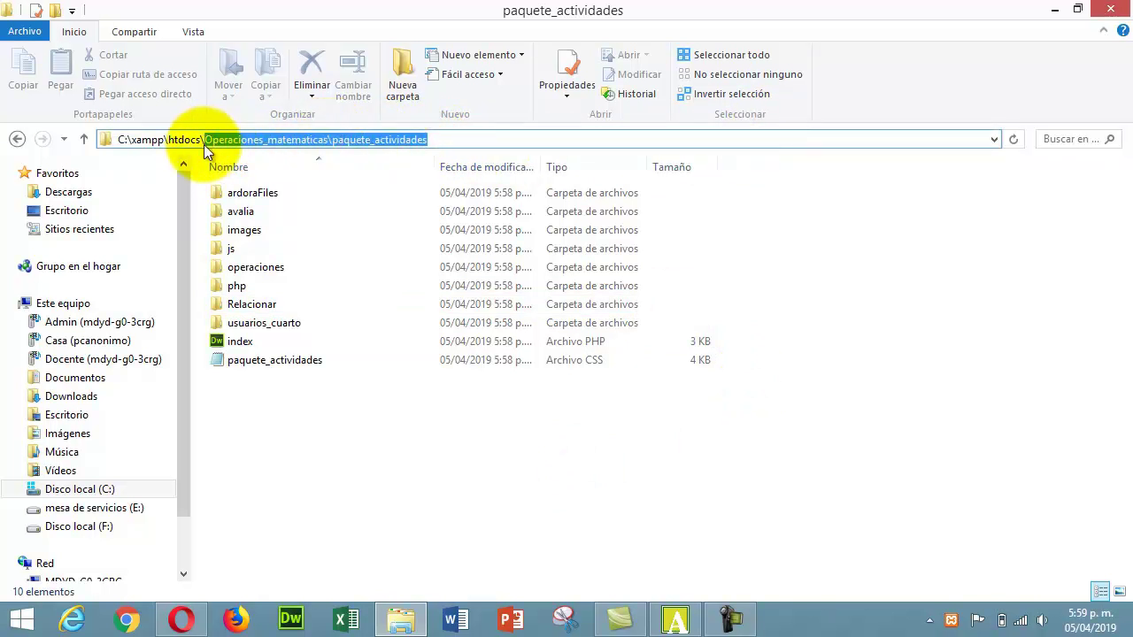
pyautogui.rightClick(306, 141)
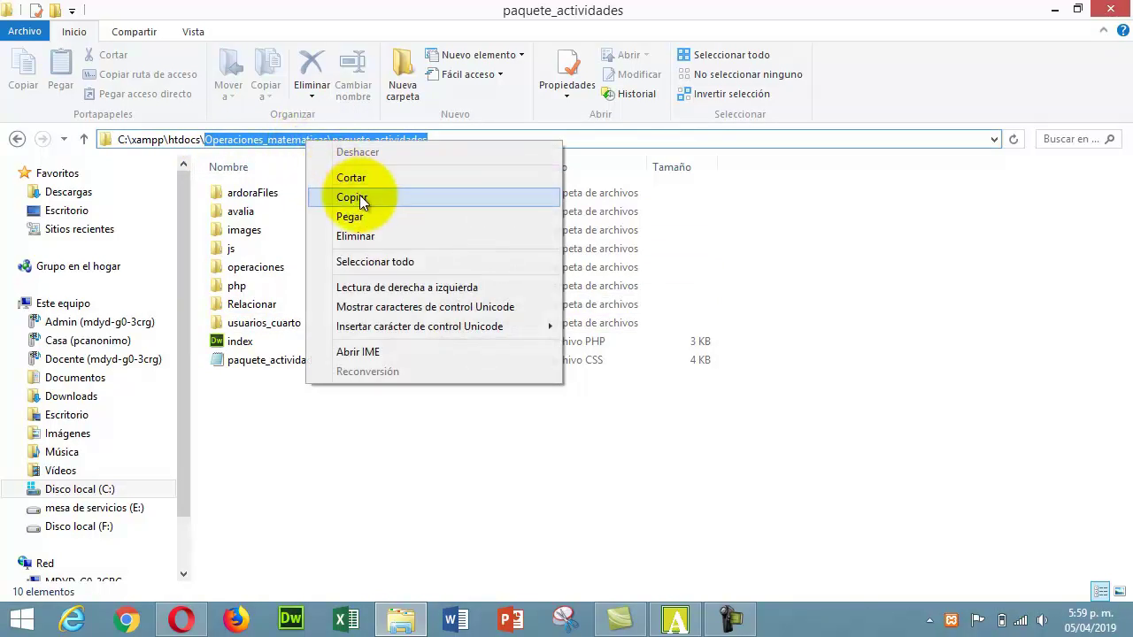
pyautogui.click(359, 197)
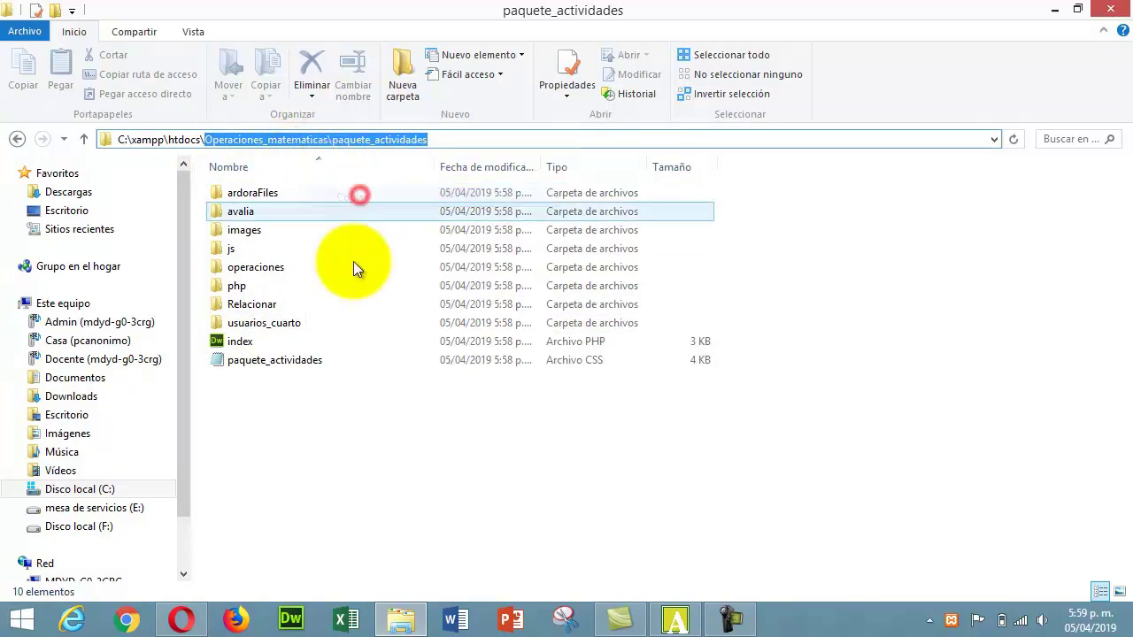
pyautogui.click(133, 623)
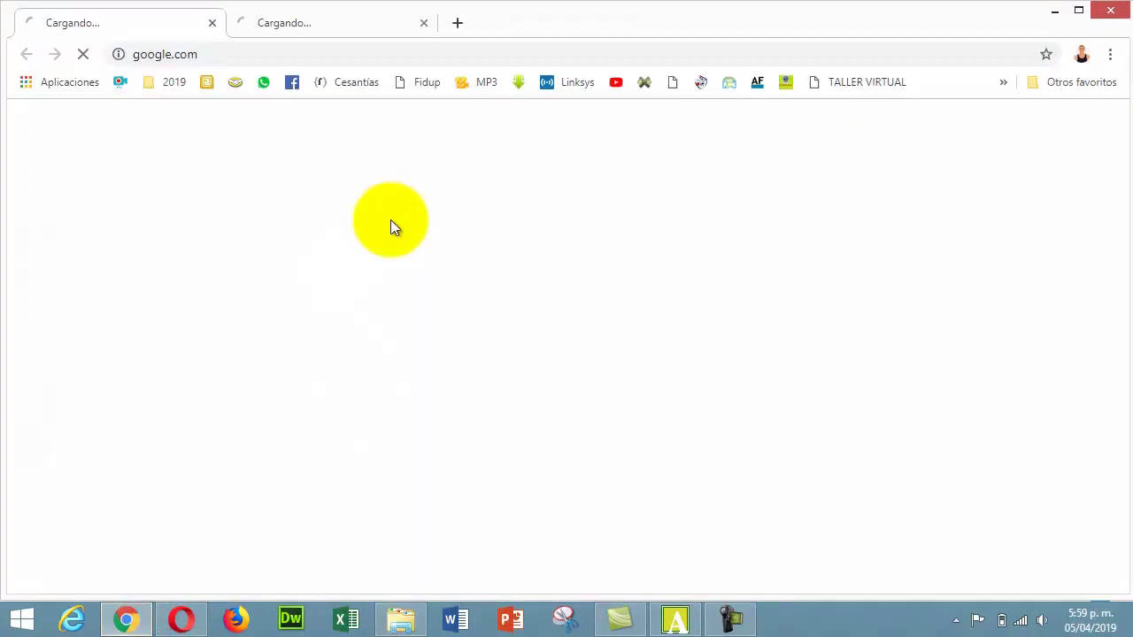
# - Load localhost/Operaciones_matematicas/paquete_actividades/ in Chrome by pasting the copied path after localhost/
pyautogui.click(257, 53)
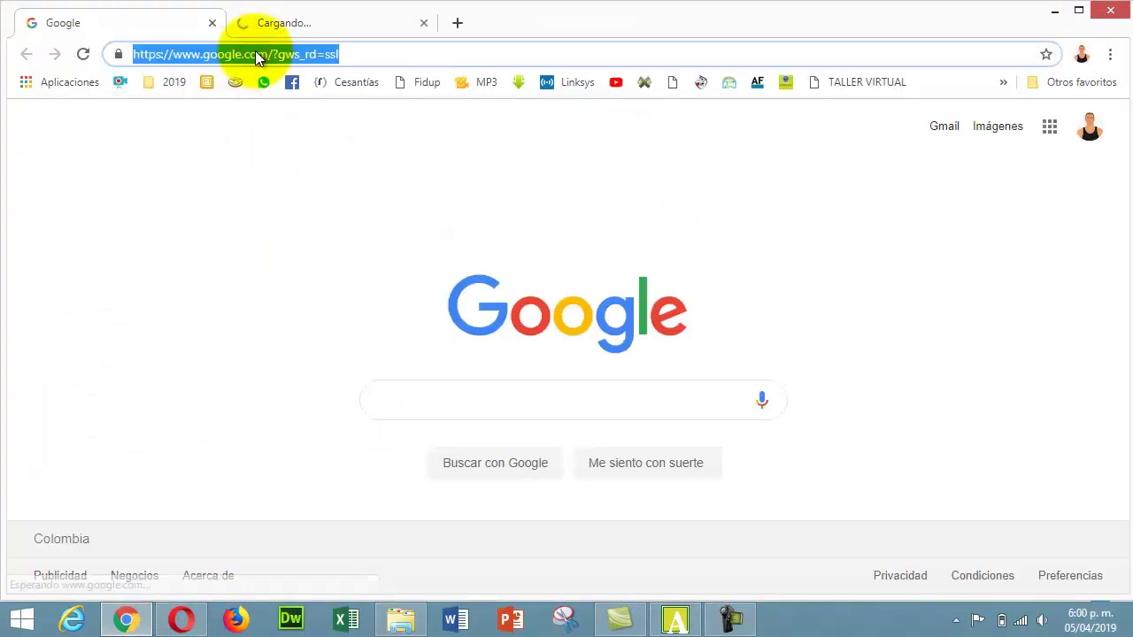
pyautogui.write('localhost')
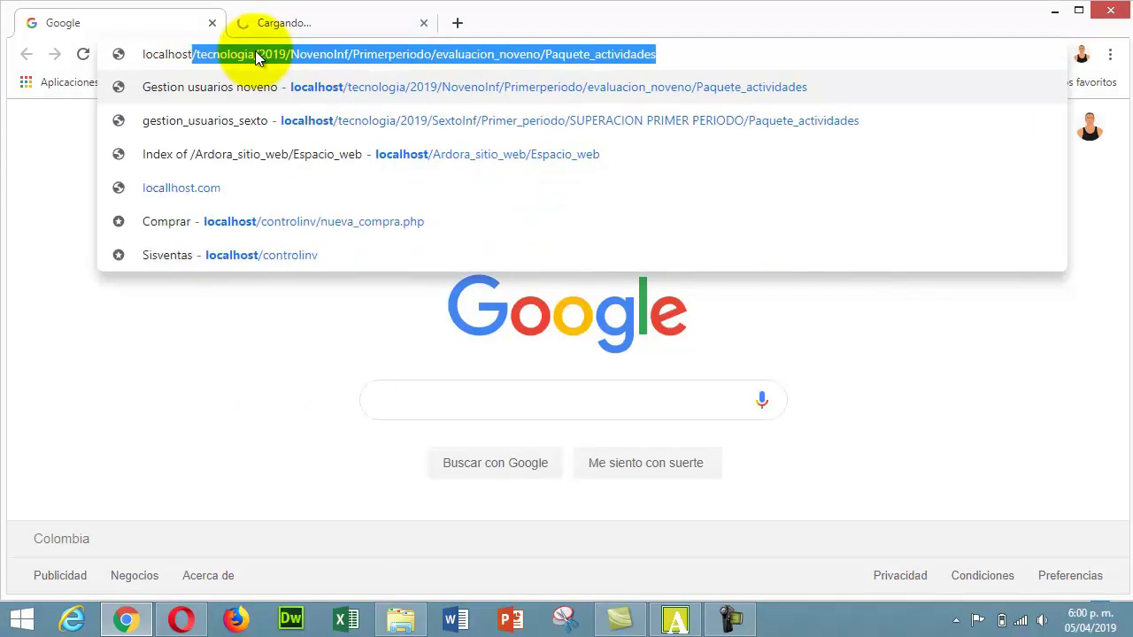
pyautogui.write('/')
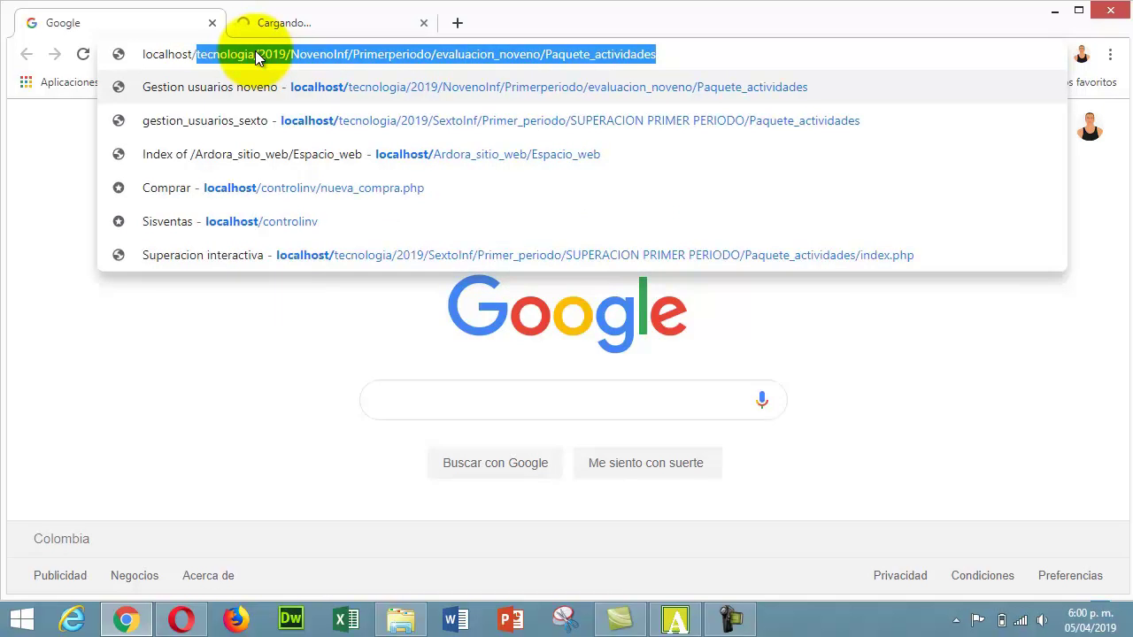
pyautogui.press('BackSpace')
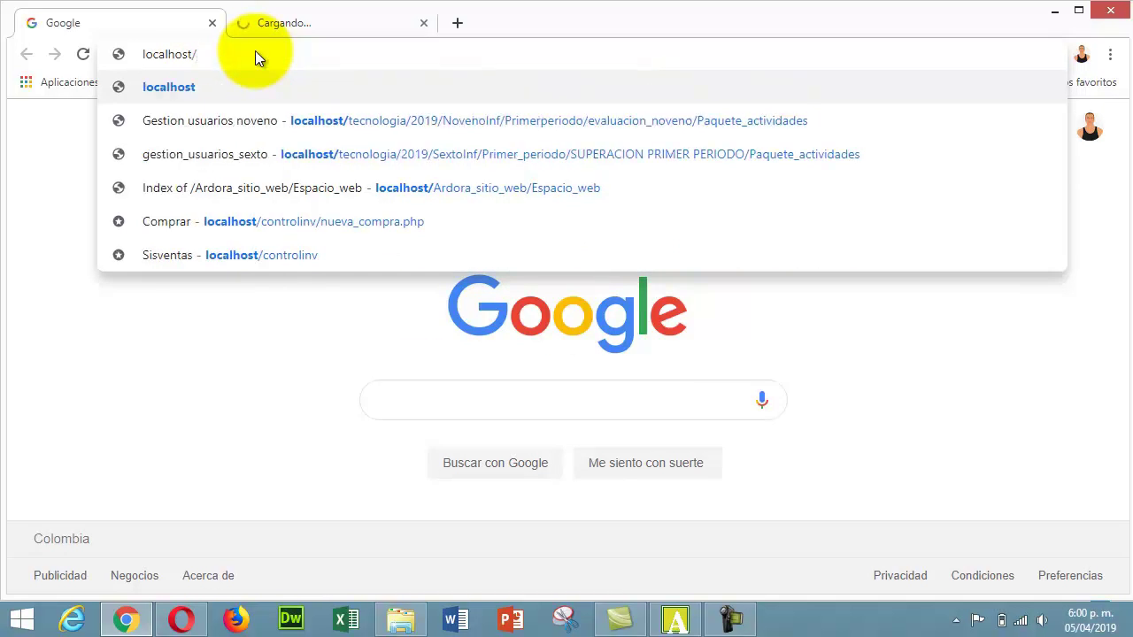
pyautogui.rightClick(256, 54)
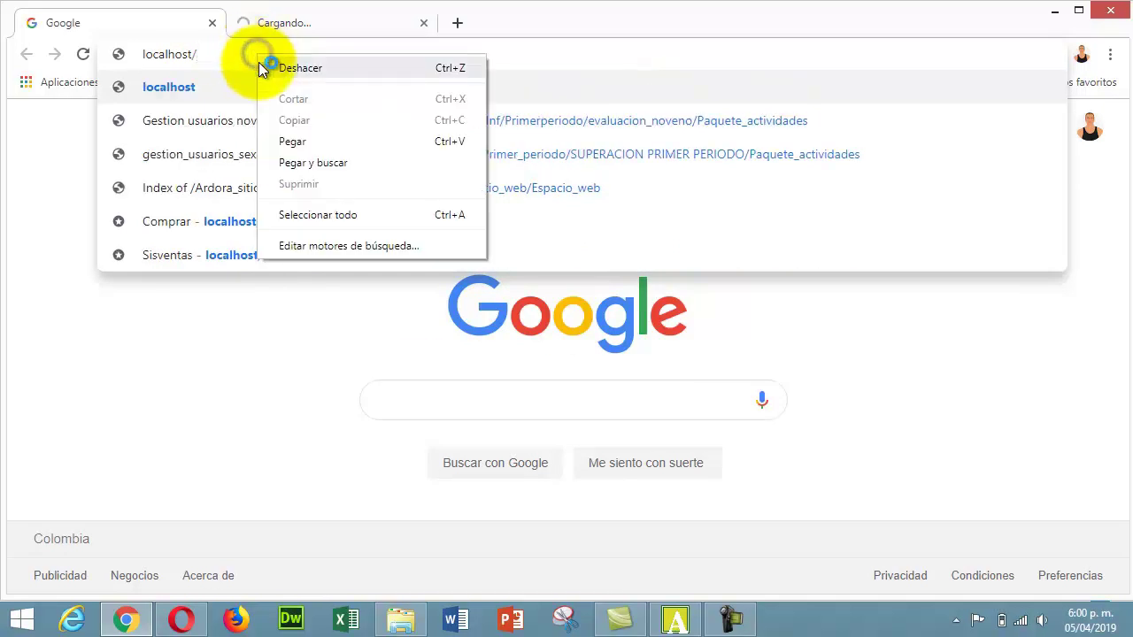
pyautogui.click(321, 141)
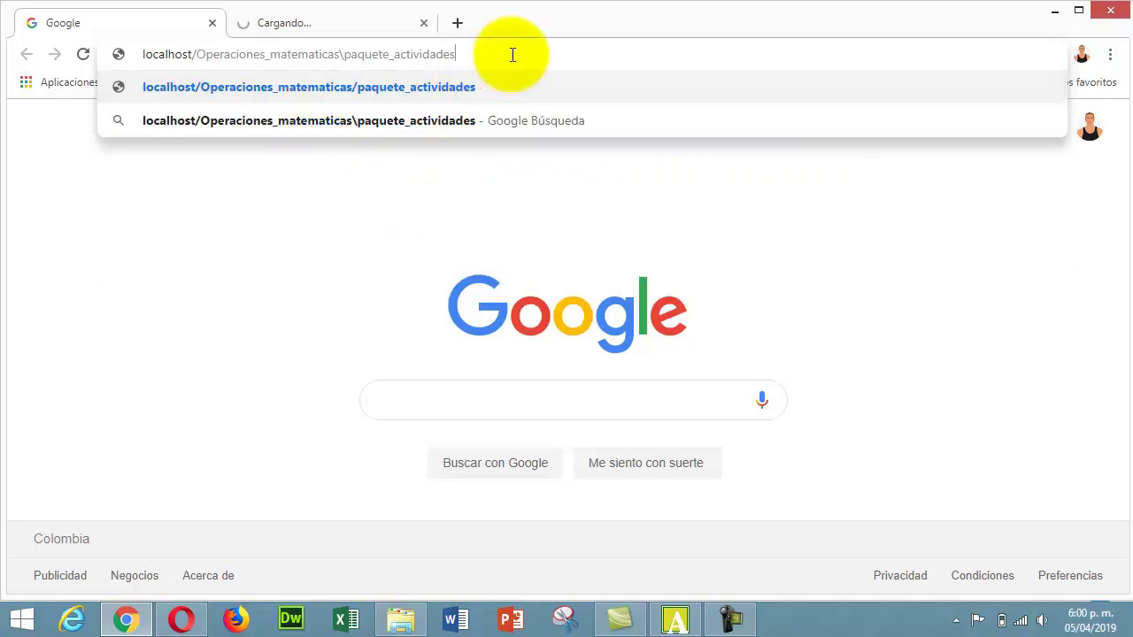
pyautogui.press('Return')
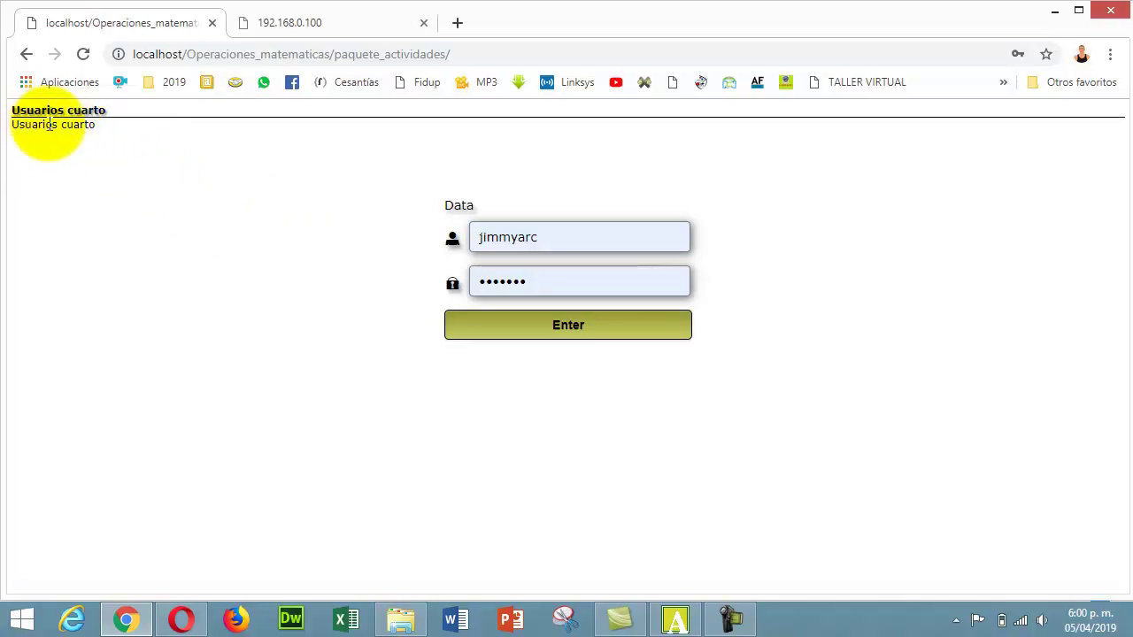
# - Replace the prefilled username and password with another student's credentials and submit
pyautogui.moveTo(103, 120); pyautogui.dragTo(5, 132)
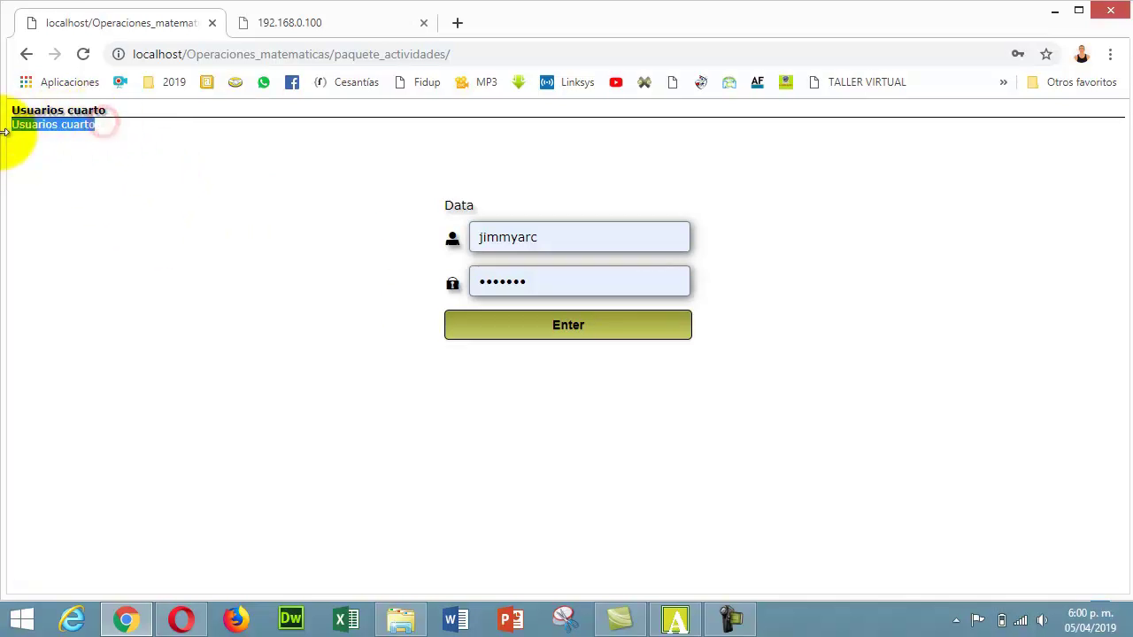
pyautogui.click(204, 180)
pyautogui.doubleClick(554, 235)
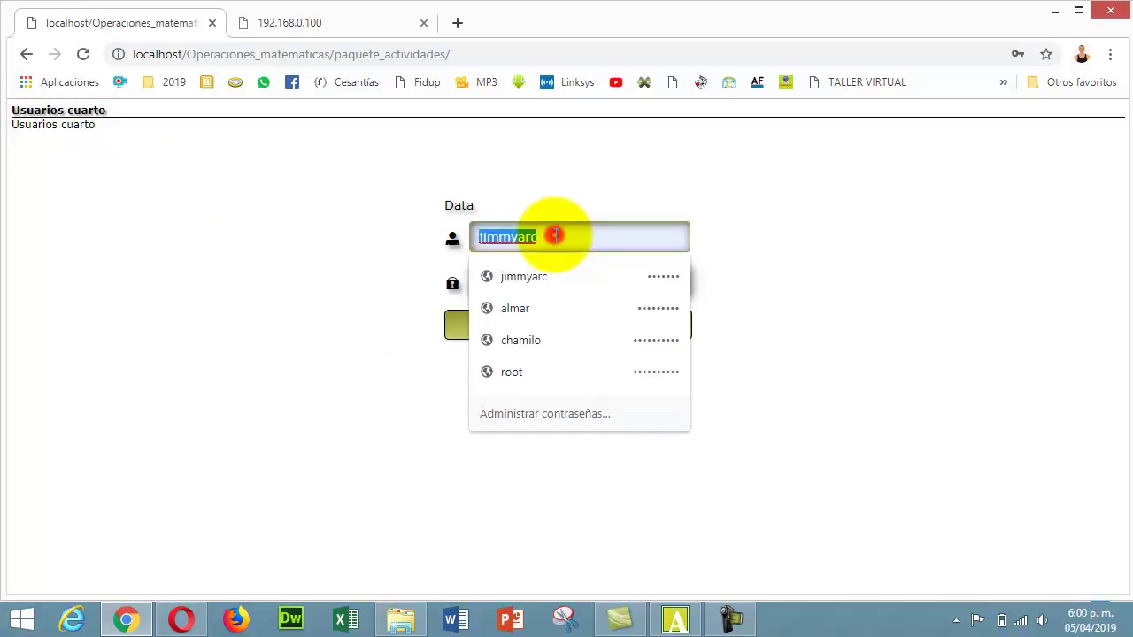
pyautogui.press('BackSpace')
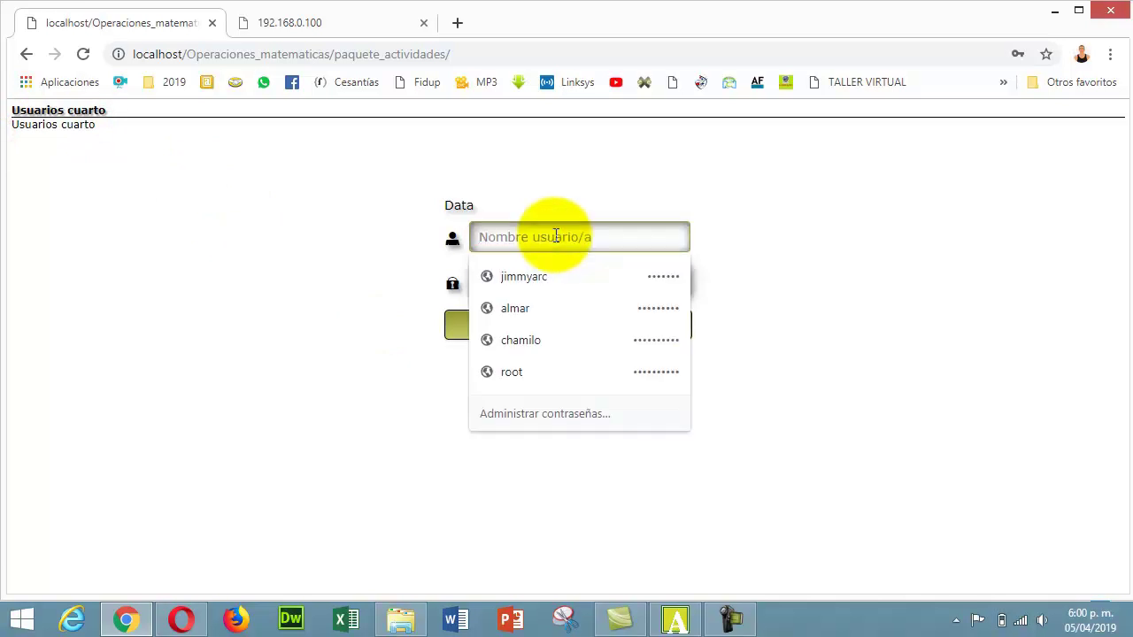
pyautogui.write('pepito')
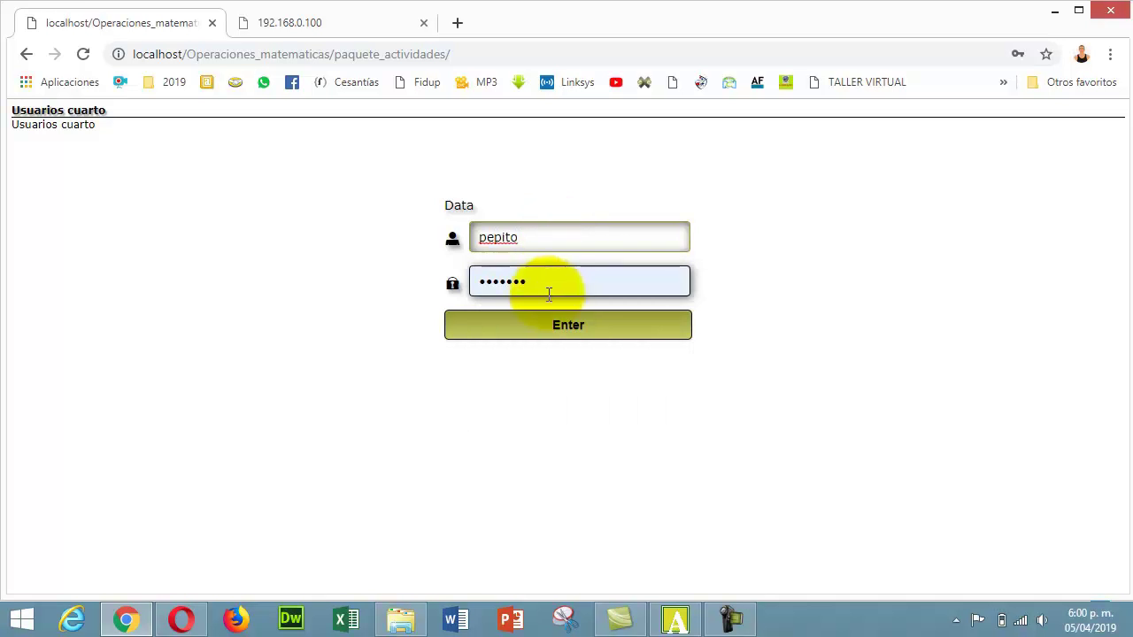
pyautogui.doubleClick(548, 283)
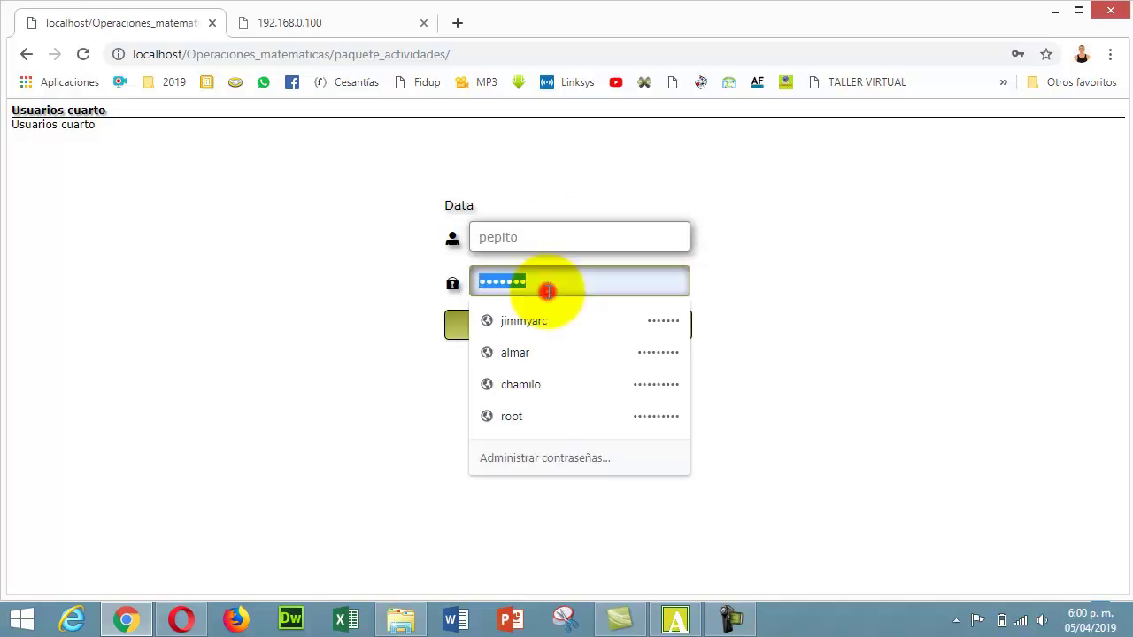
pyautogui.write('12')
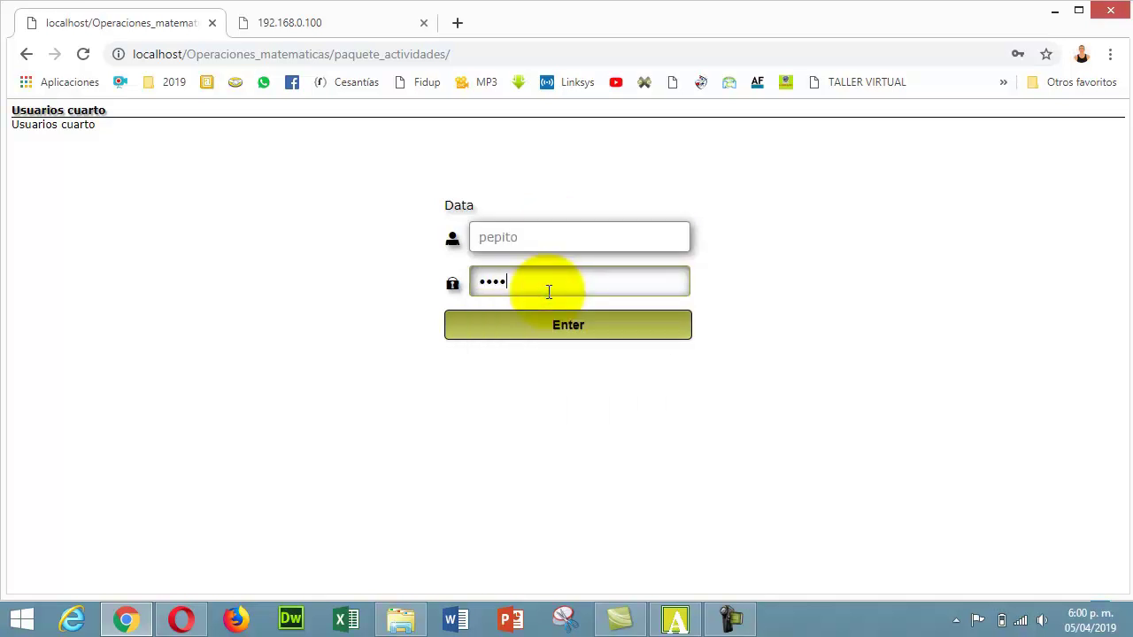
pyautogui.click(546, 323)
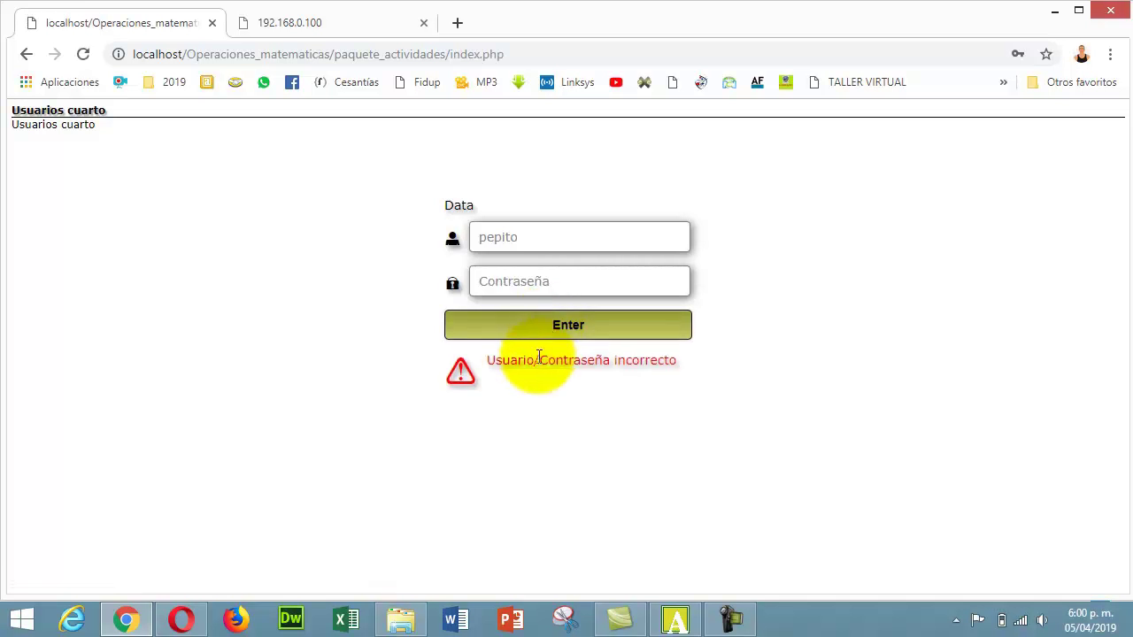
# - Re-enter the password after the error and log in to the quiz
pyautogui.click(535, 284)
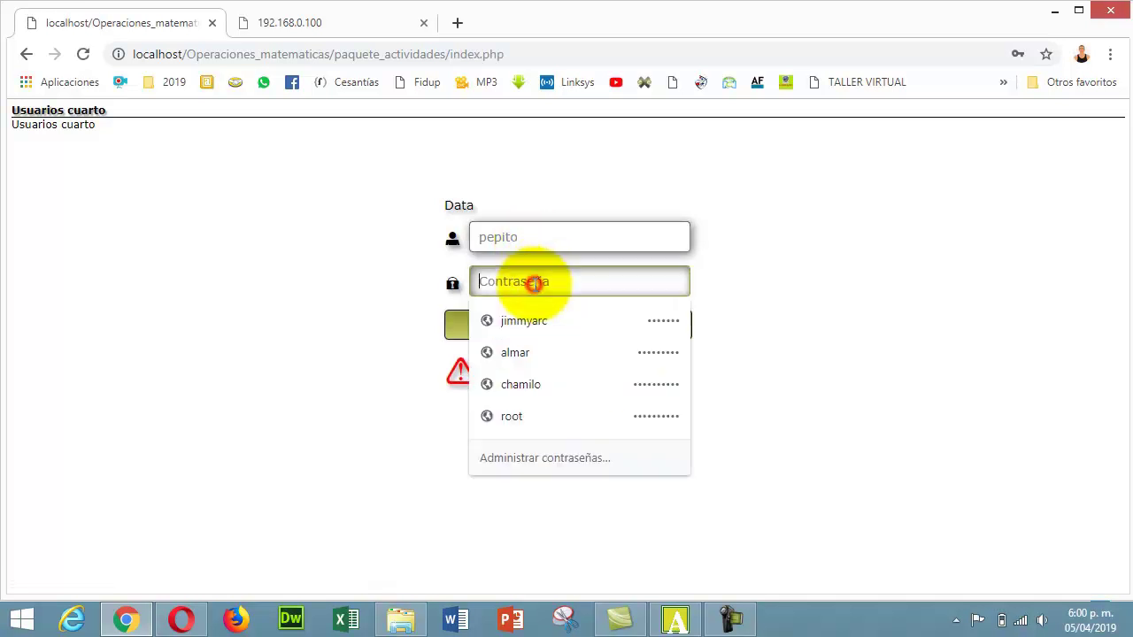
pyautogui.write('1')
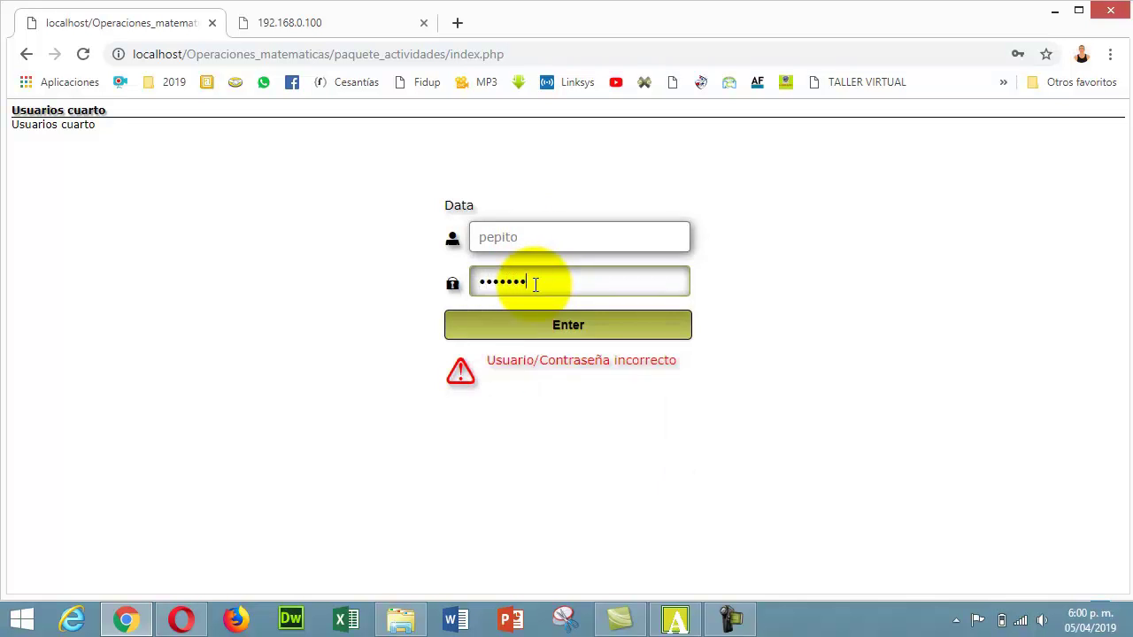
pyautogui.click(555, 327)
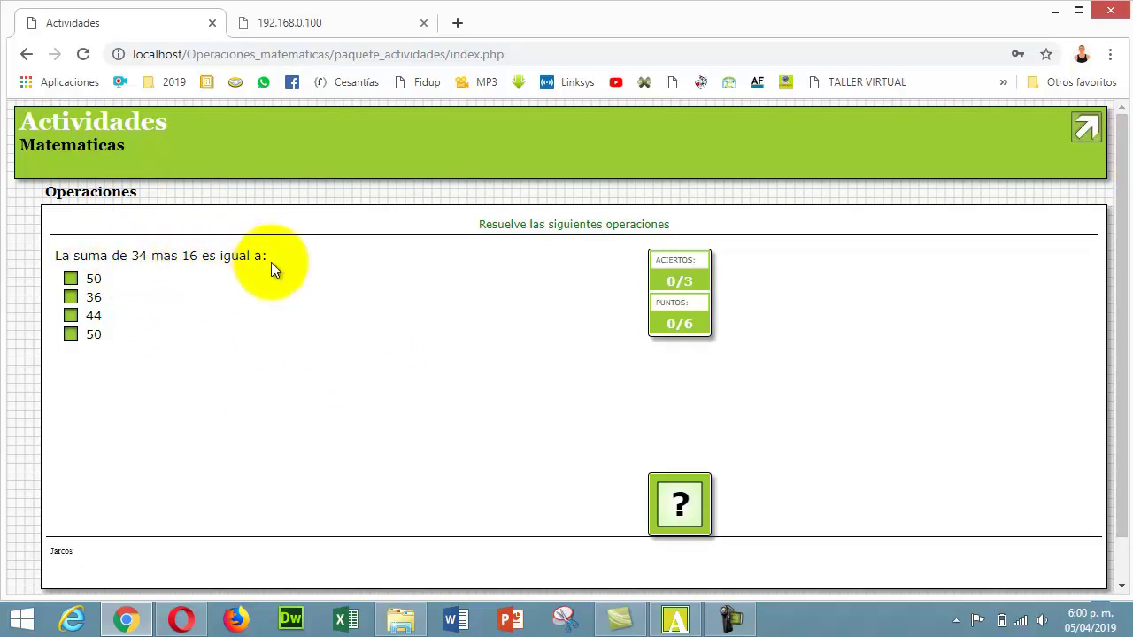
# - Answer 50 for 34+16, 65 for 75−10 and 60 for 12×5, checking each
pyautogui.click(74, 279)
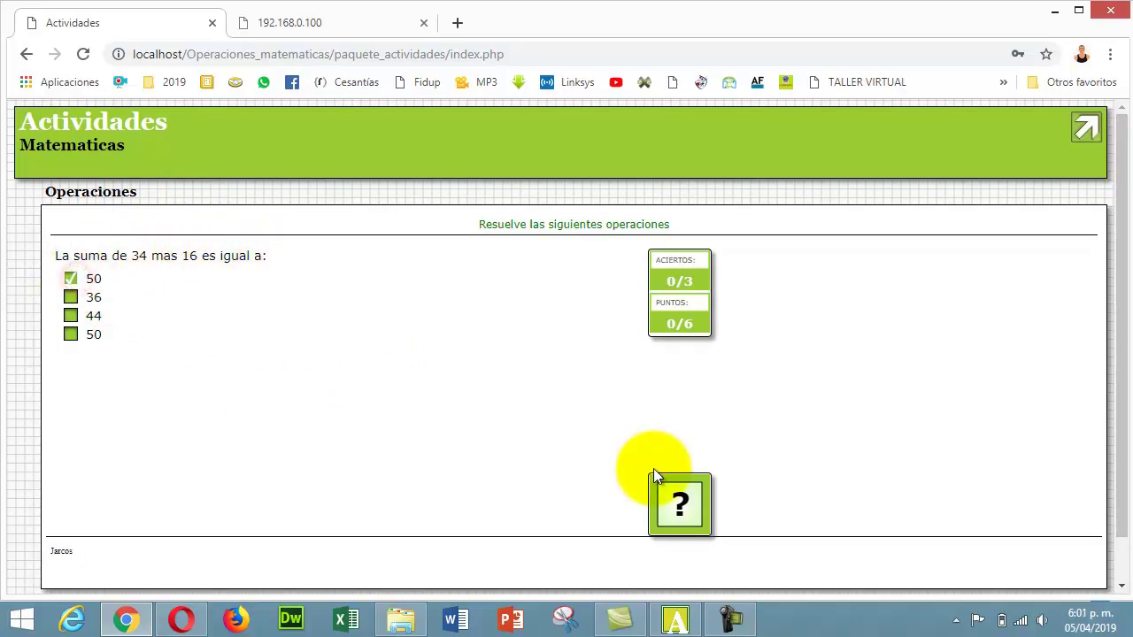
pyautogui.click(679, 501)
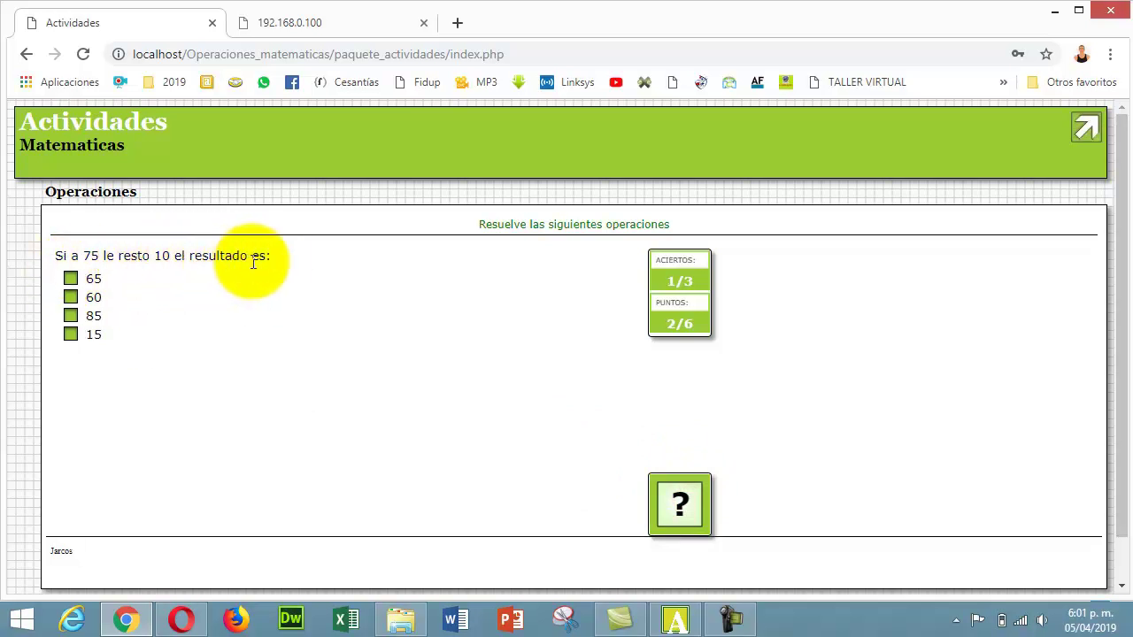
pyautogui.click(70, 278)
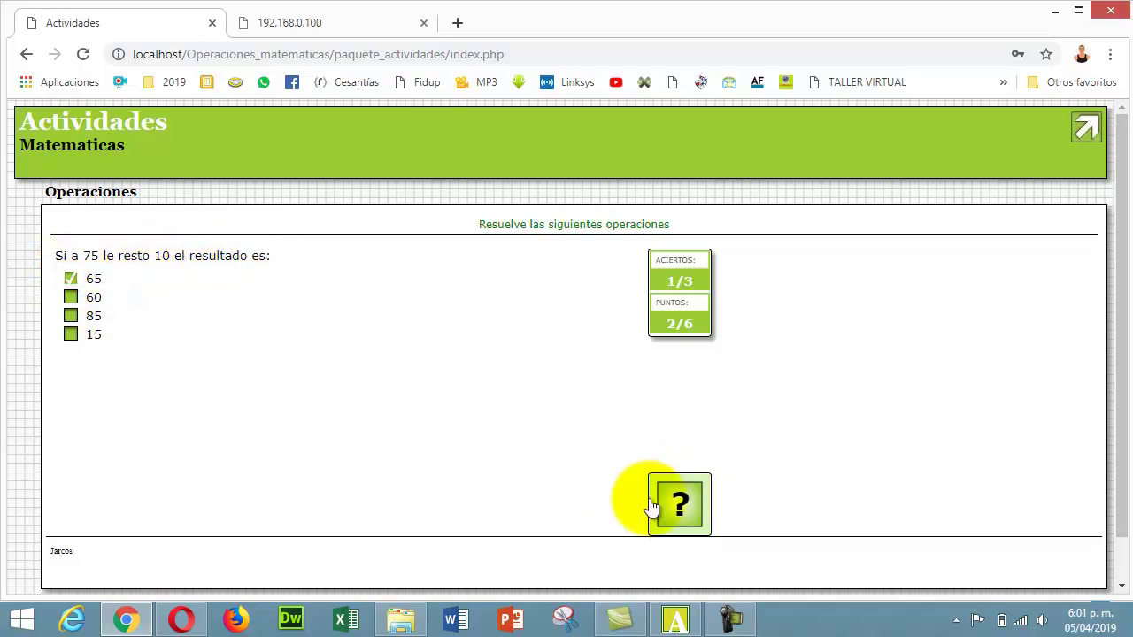
pyautogui.click(678, 504)
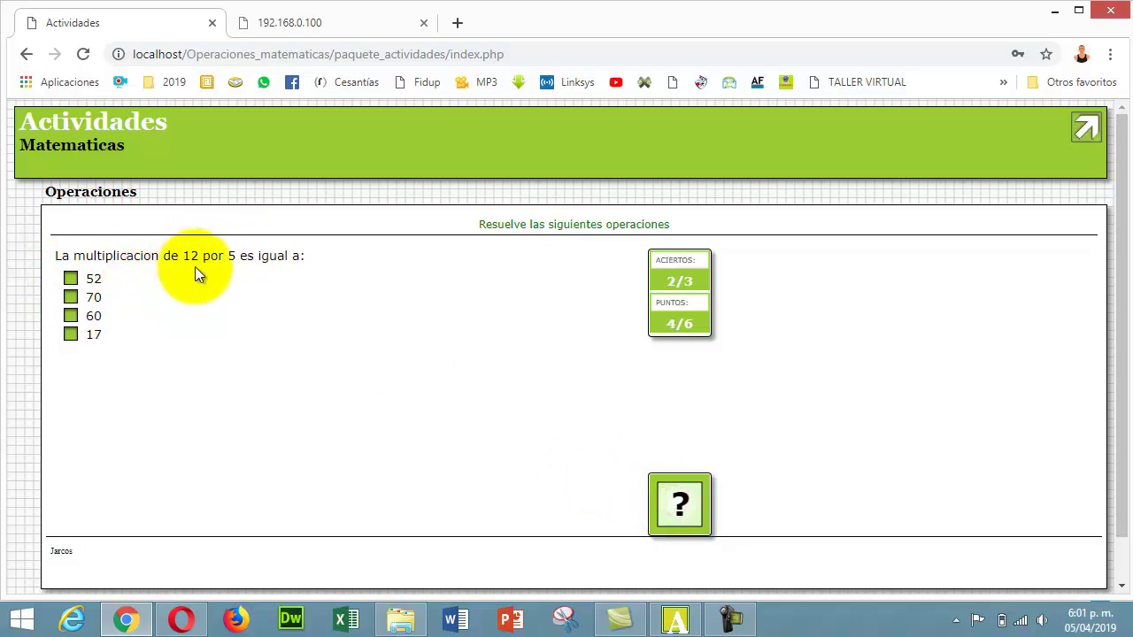
pyautogui.click(75, 316)
pyautogui.click(670, 501)
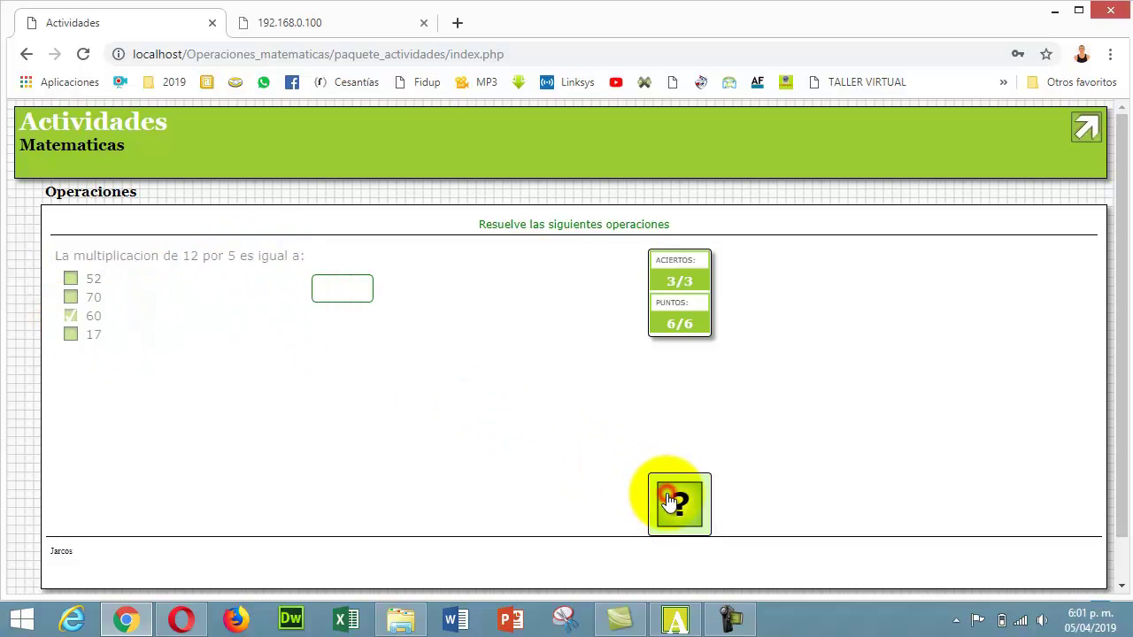